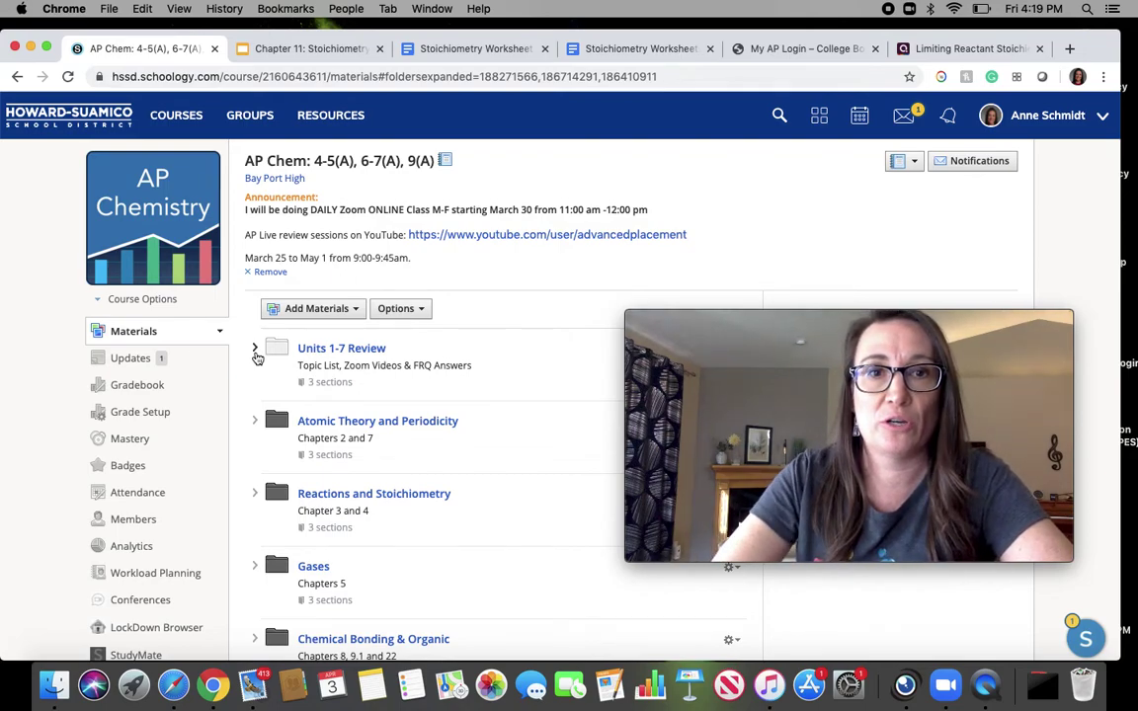
Expand Unit 2 within the Units 1-7 Review folder and open its 2.3 & 2.4 subfolder.
{"action": "left_click", "coordinate": [255, 351]}
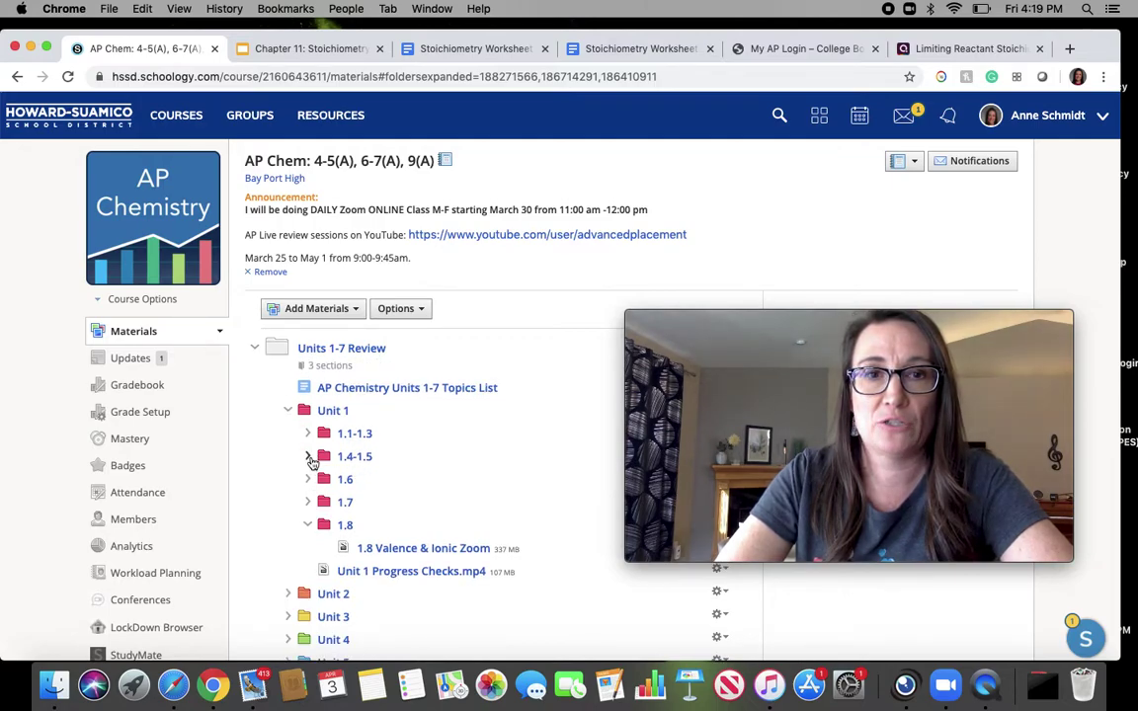
{"action": "left_click", "coordinate": [288, 593]}
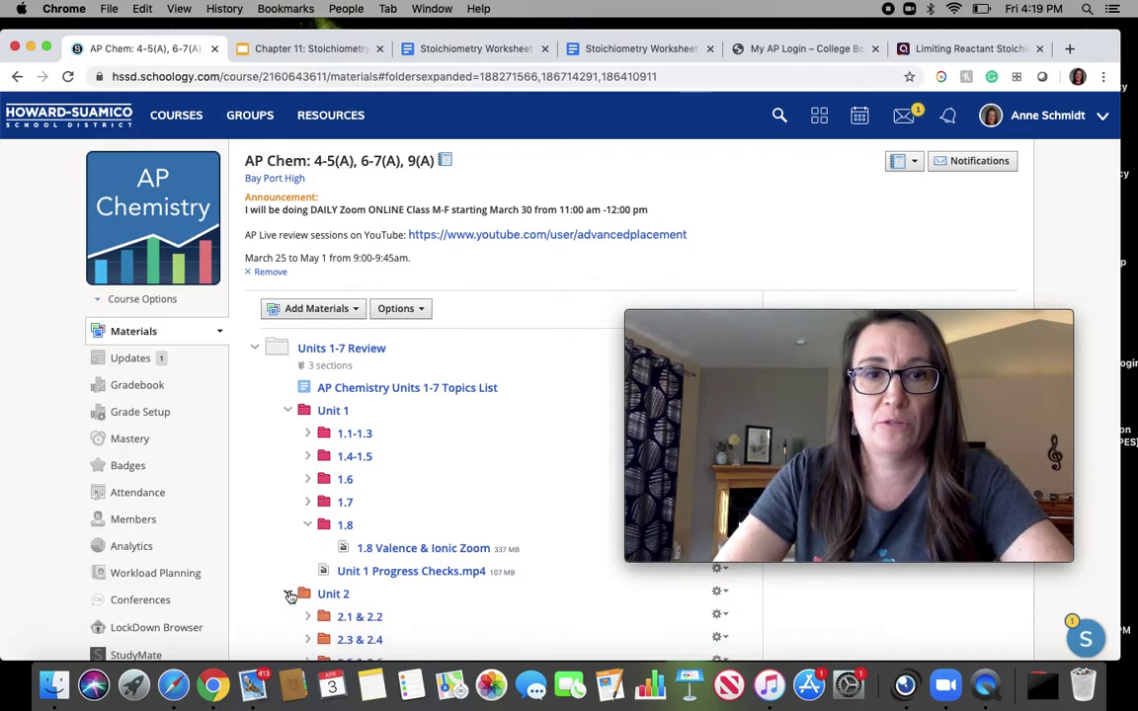
{"action": "left_click", "coordinate": [365, 640]}
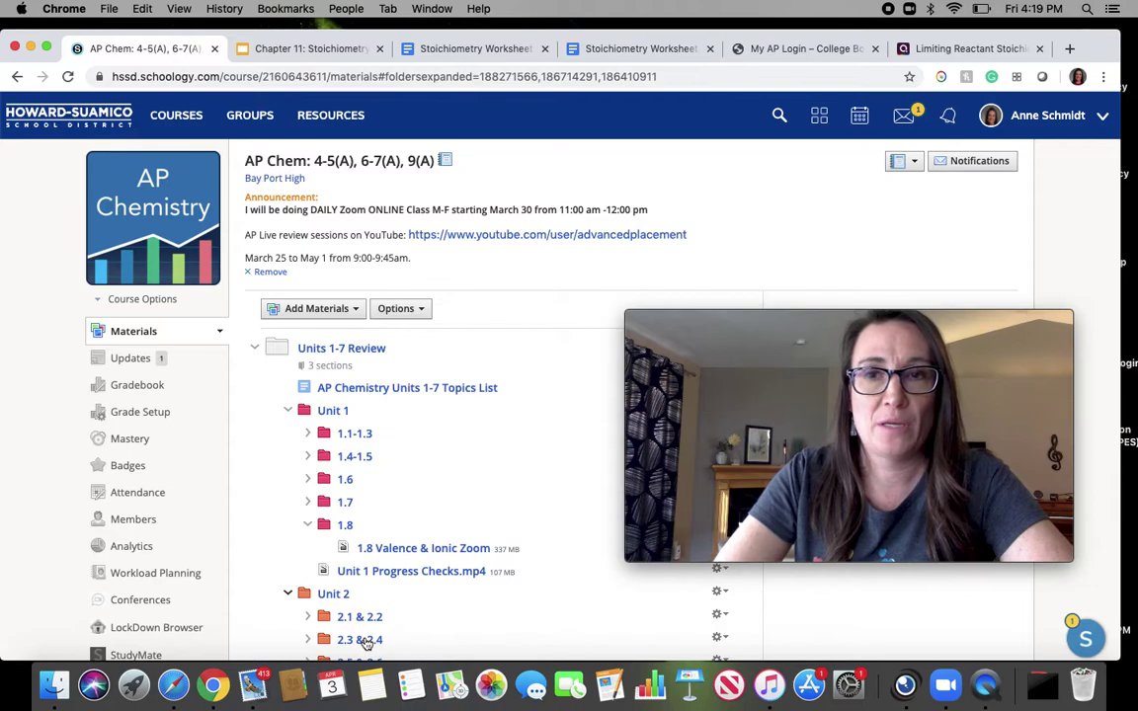
{"action": "scroll", "coordinate": [365, 642], "scroll_direction": "down", "scroll_amount": 5}
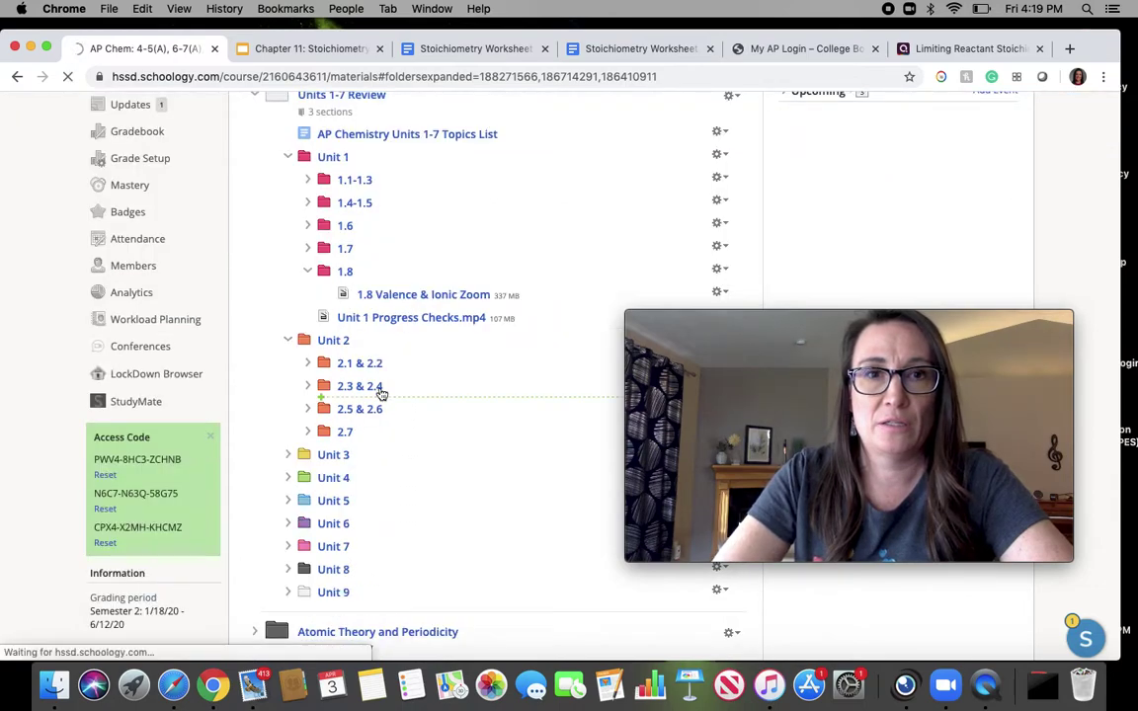
{"action": "left_click", "coordinate": [378, 389]}
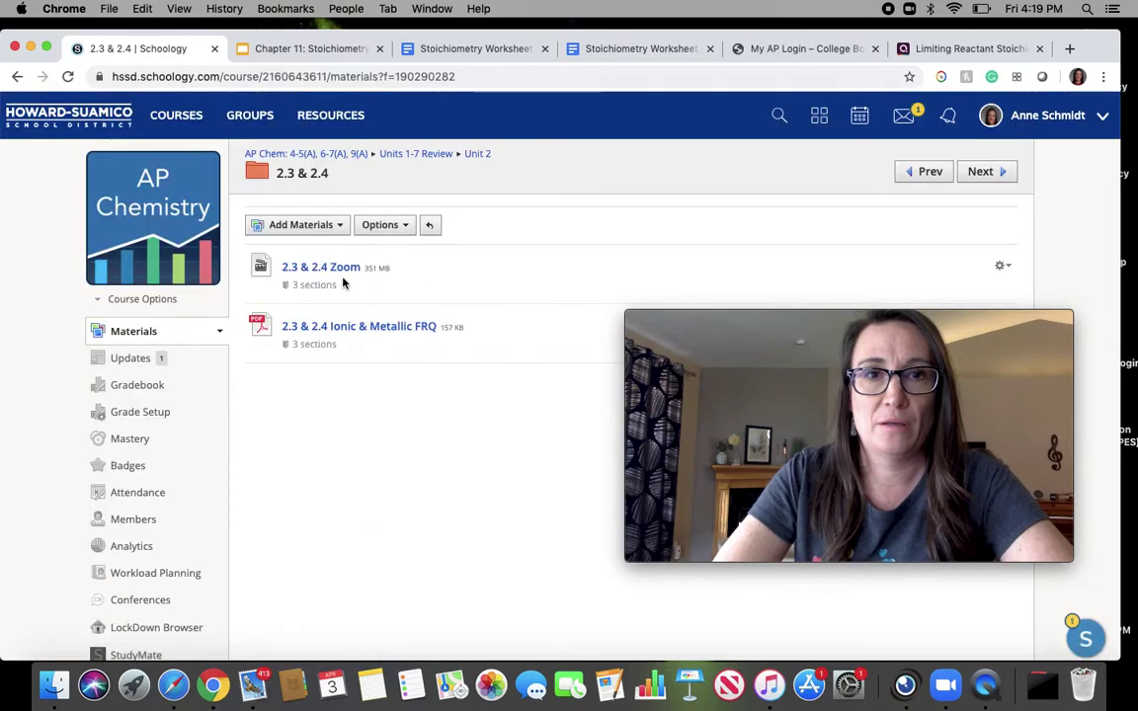
Preview the 2.3 & 2.4 Zoom video, skipping to about 9:49 and viewing it briefly in full screen.
{"action": "left_click", "coordinate": [334, 271]}
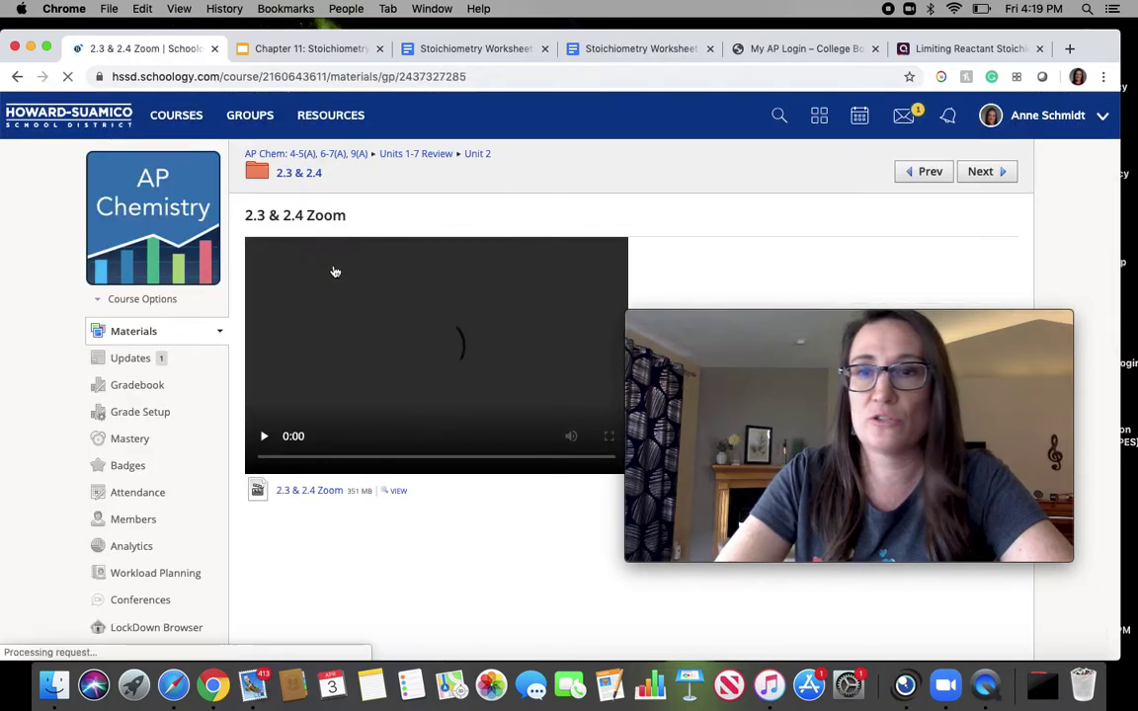
{"action": "left_click", "coordinate": [265, 437]}
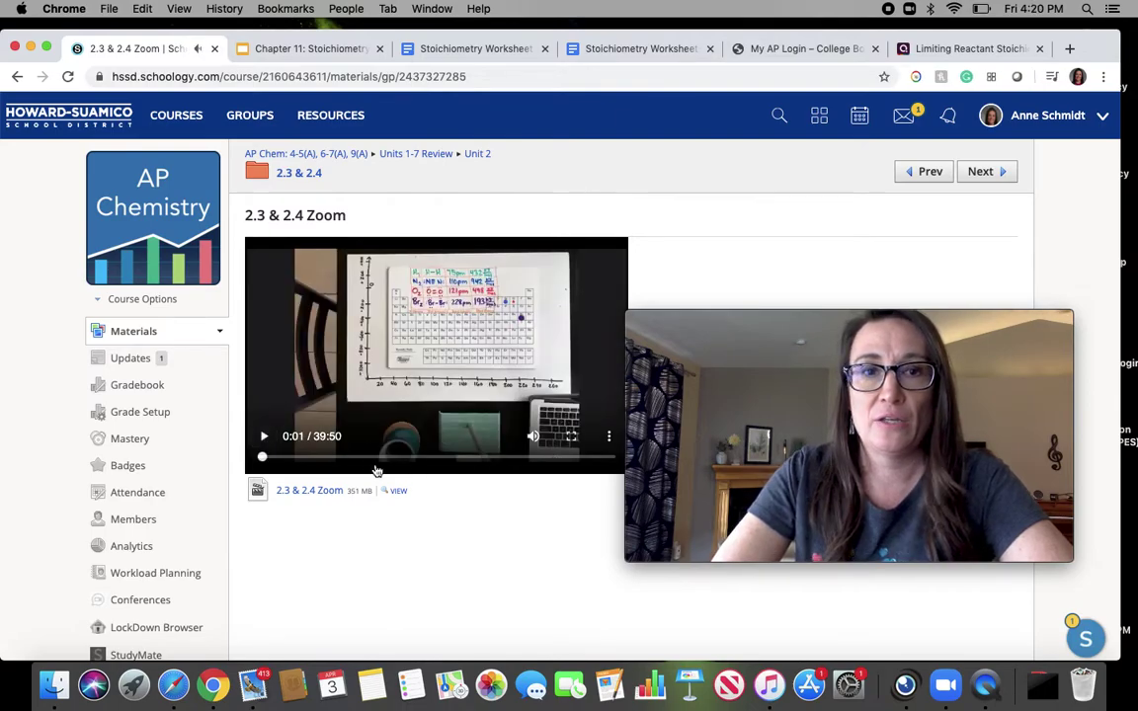
{"action": "left_click", "coordinate": [349, 458]}
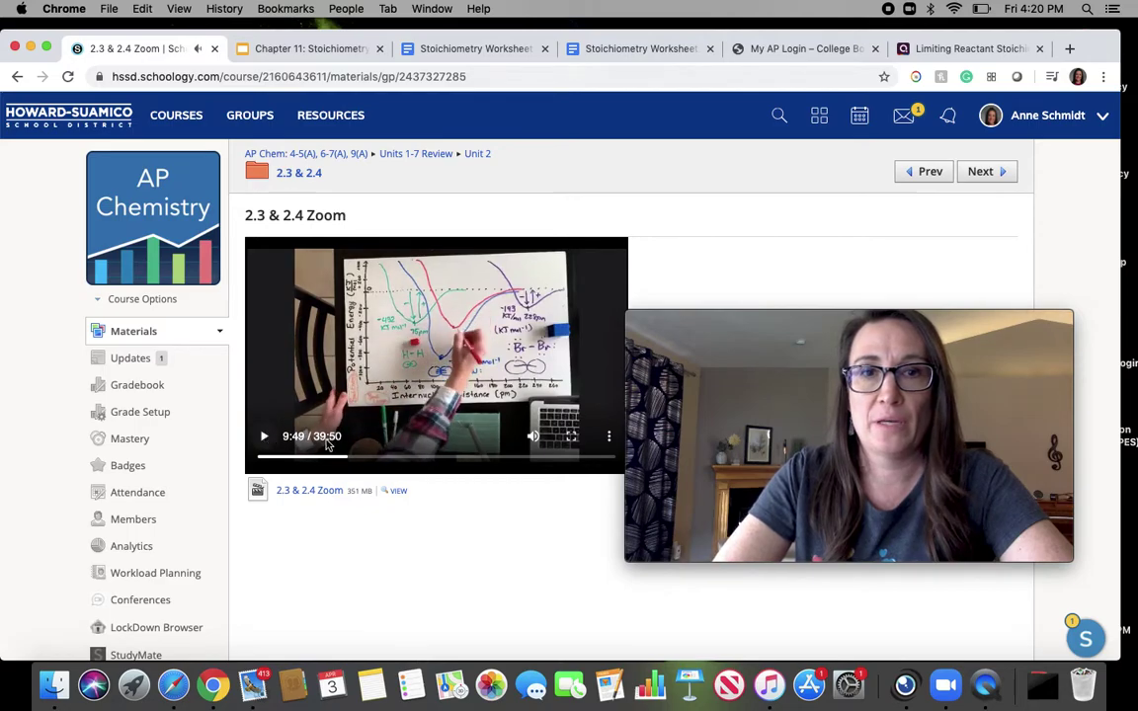
{"action": "left_click", "coordinate": [577, 439]}
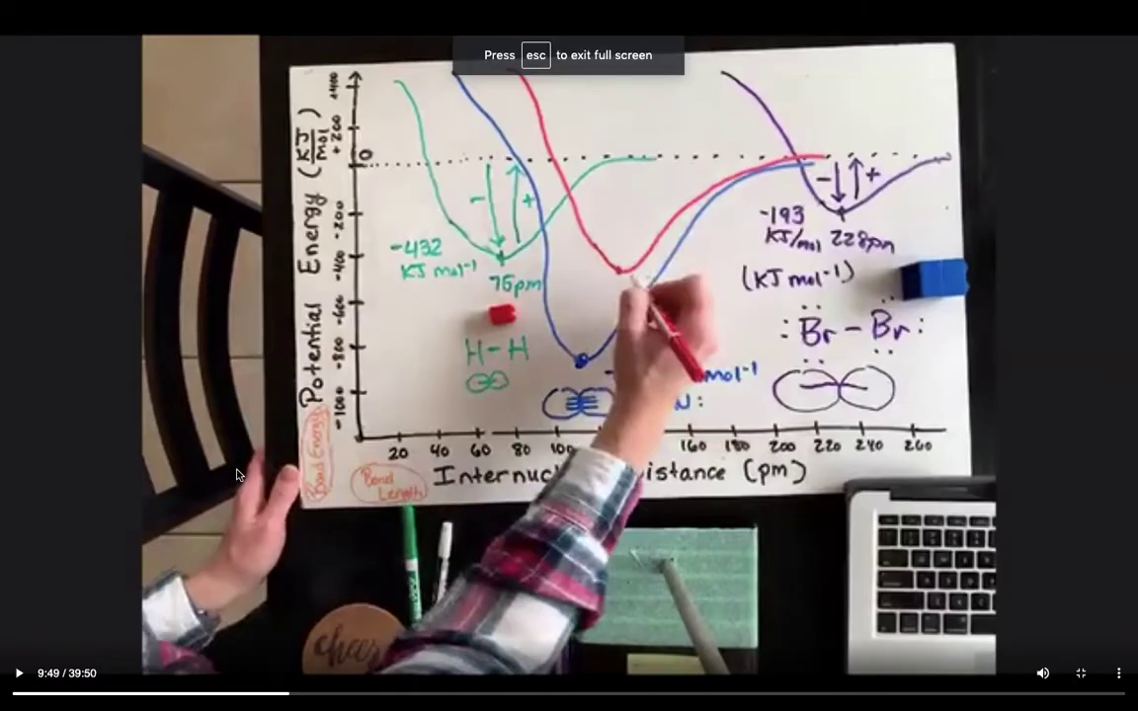
{"action": "left_click", "coordinate": [1083, 672]}
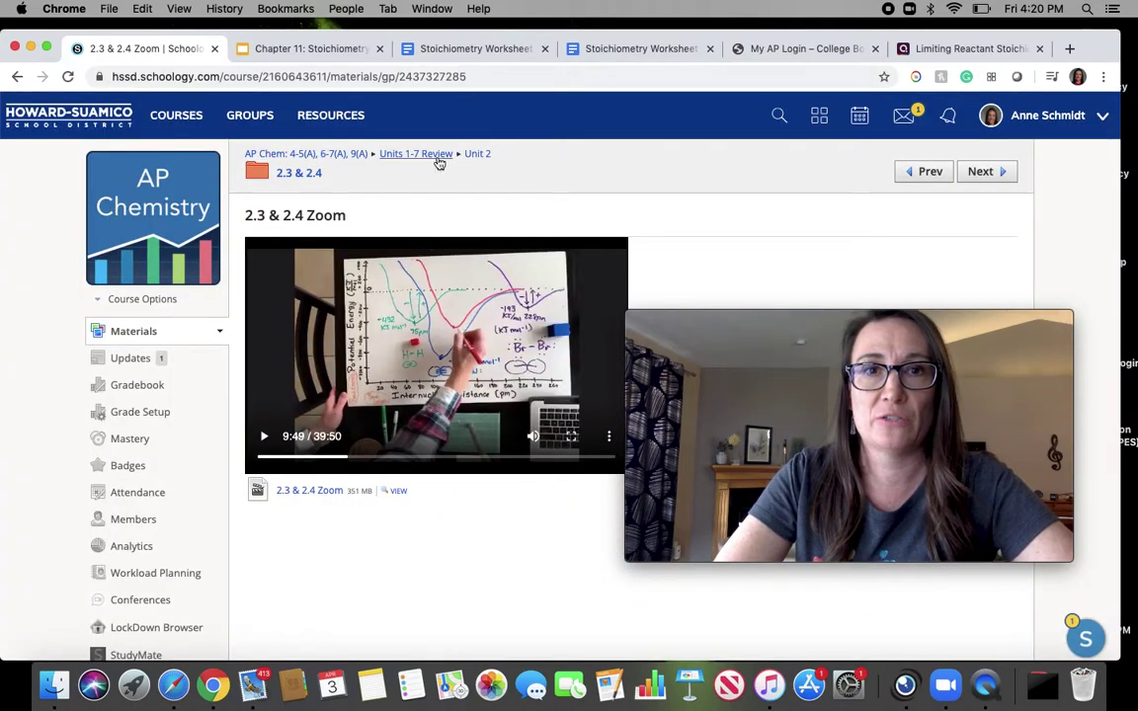
Return to the 2.3 & 2.4 folder and start adding a file as new material.
{"action": "left_click", "coordinate": [301, 173]}
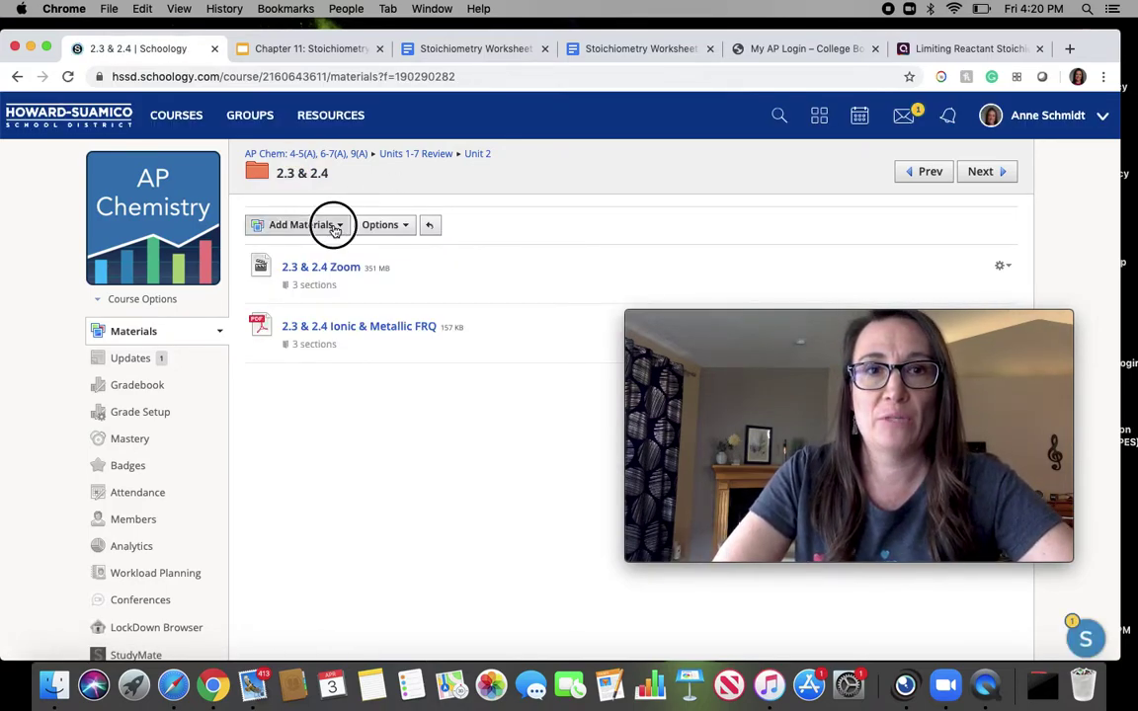
{"action": "left_click", "coordinate": [332, 226]}
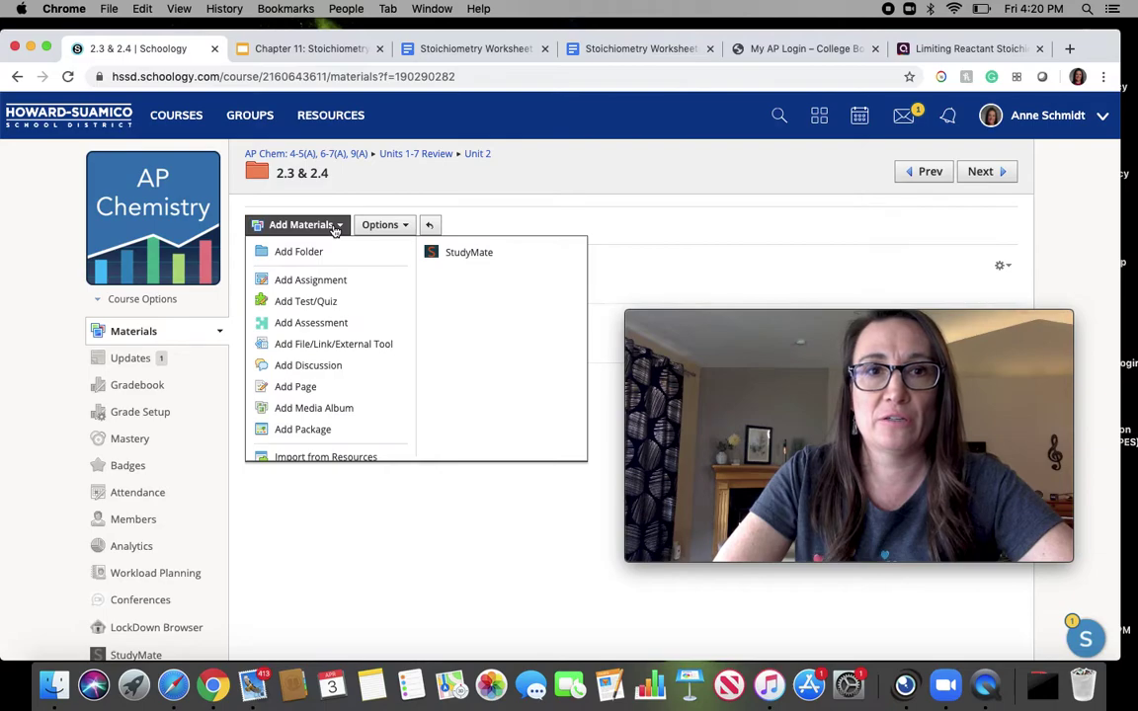
{"action": "left_click", "coordinate": [334, 343]}
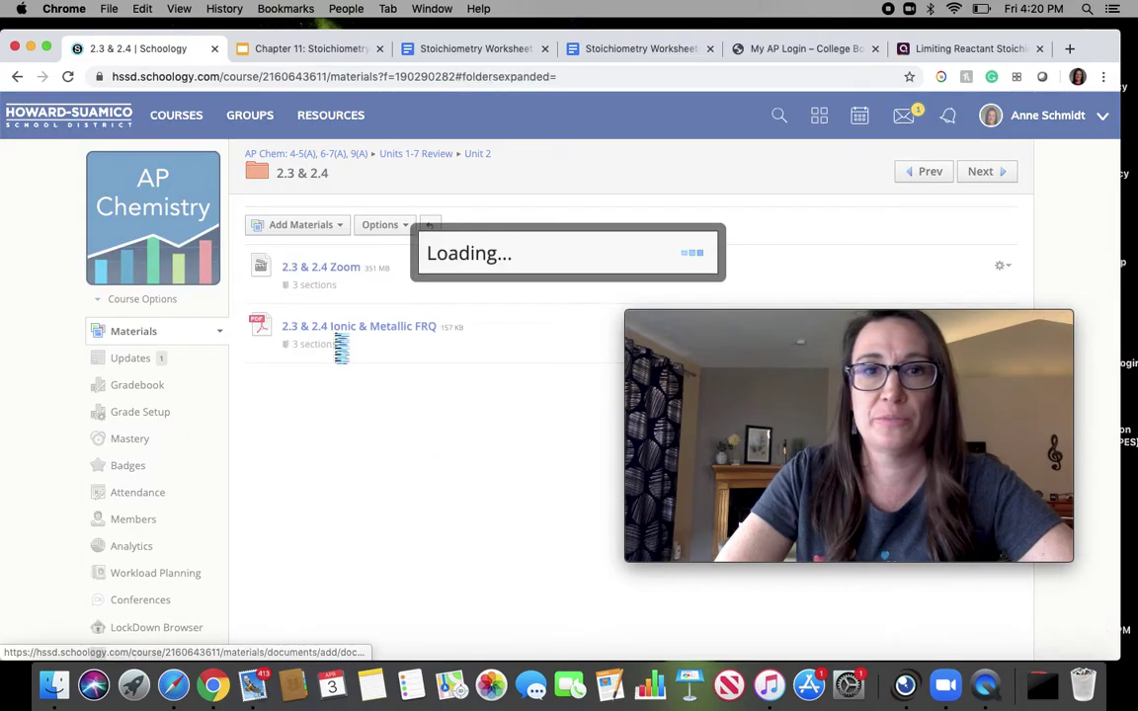
{"action": "left_click", "coordinate": [425, 276]}
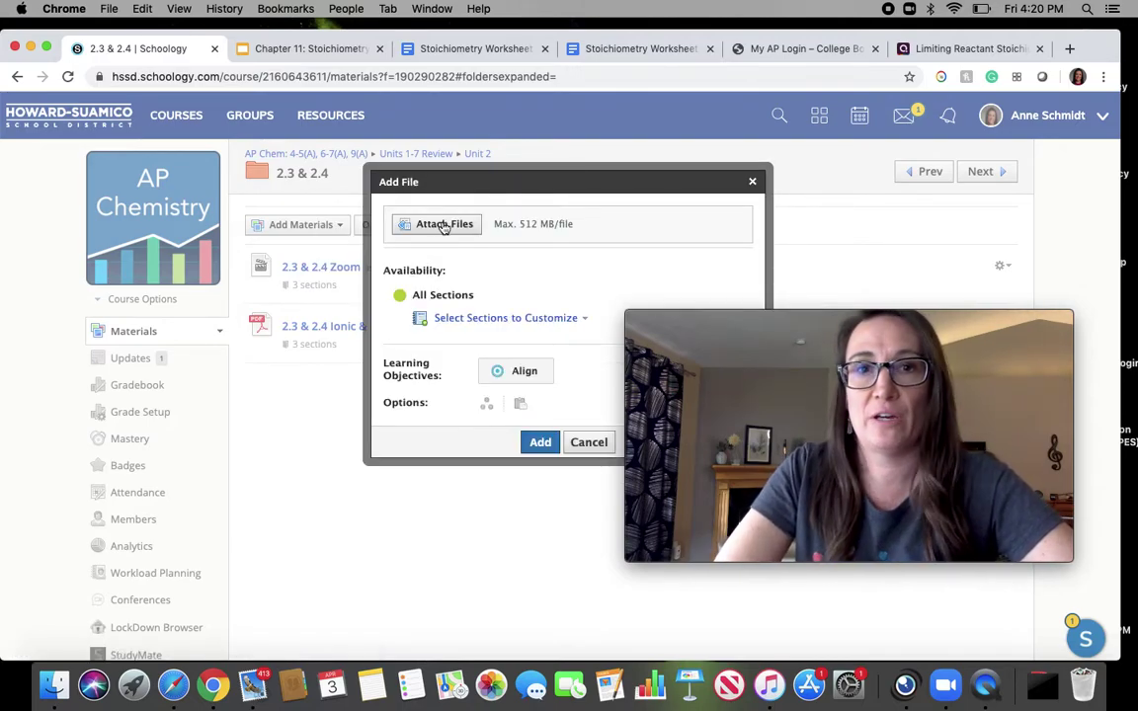
Attach 2.5 & 2.6 MC.mp4 from the 2020-04-02 10.05.12 recording folder in Documents > Zoom and add it to the course folder.
{"action": "left_click", "coordinate": [442, 226]}
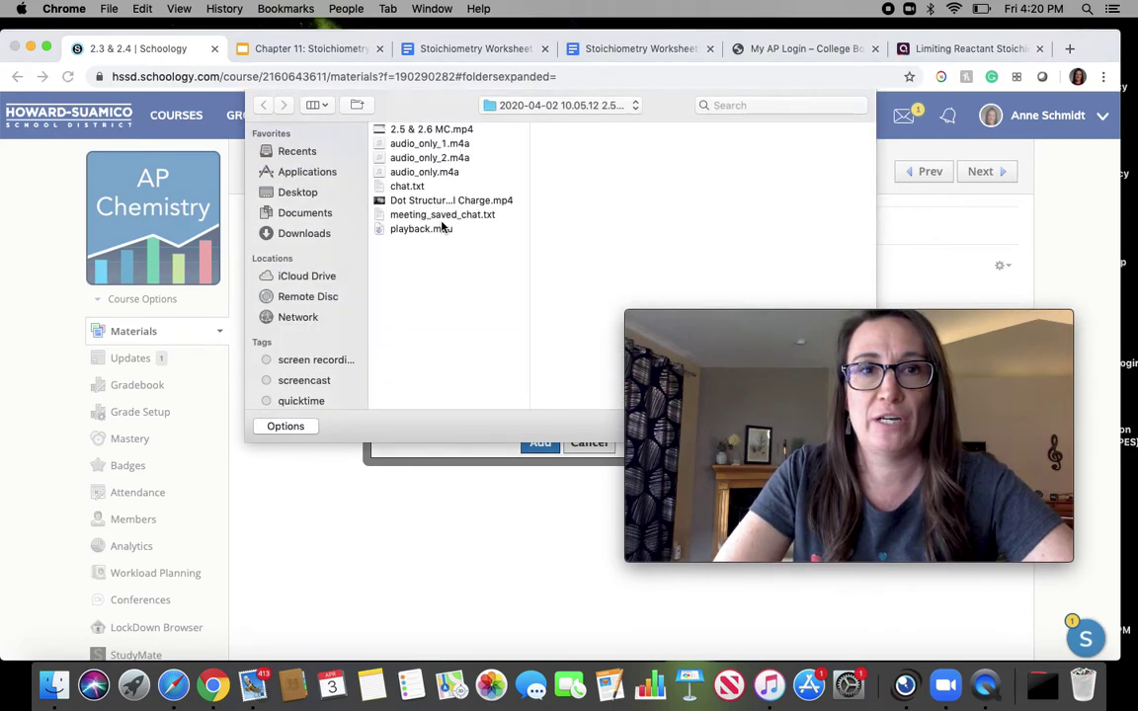
{"action": "left_click", "coordinate": [306, 214]}
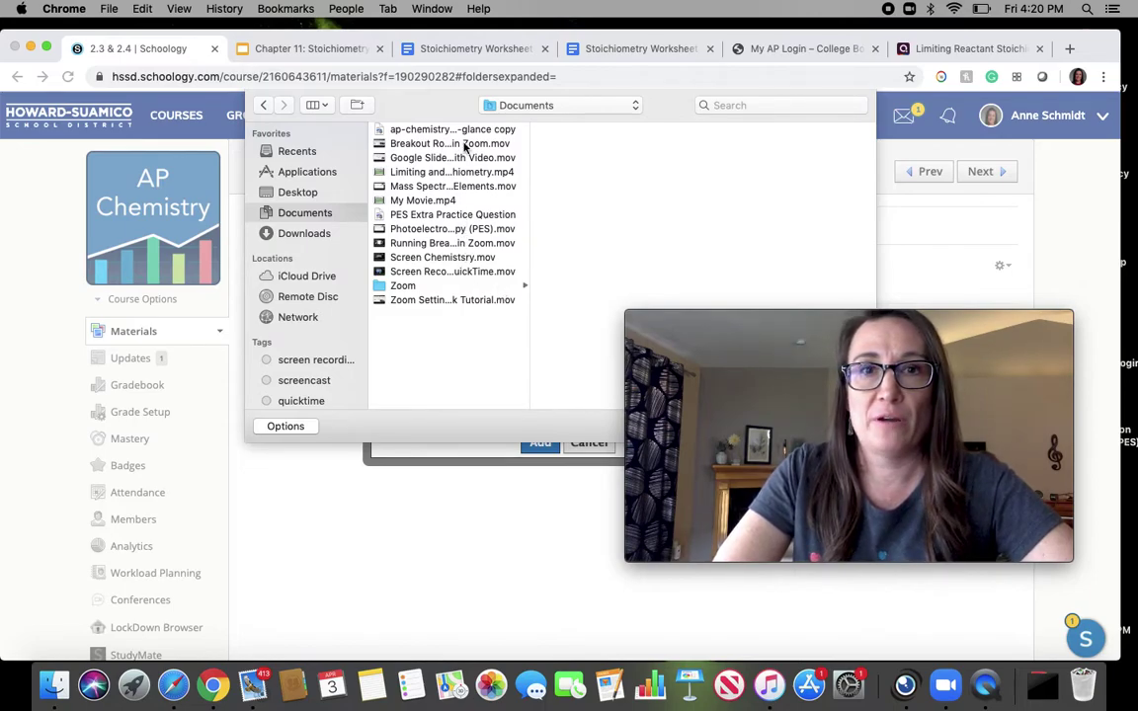
{"action": "left_click", "coordinate": [442, 286]}
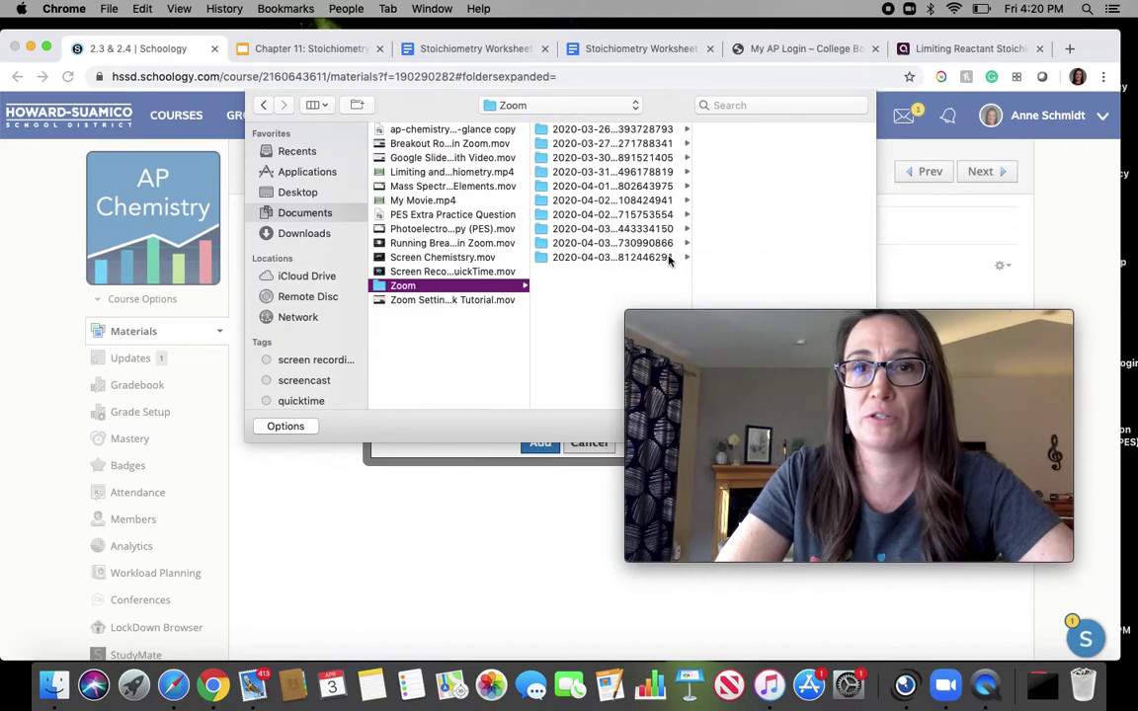
{"action": "left_click", "coordinate": [667, 200]}
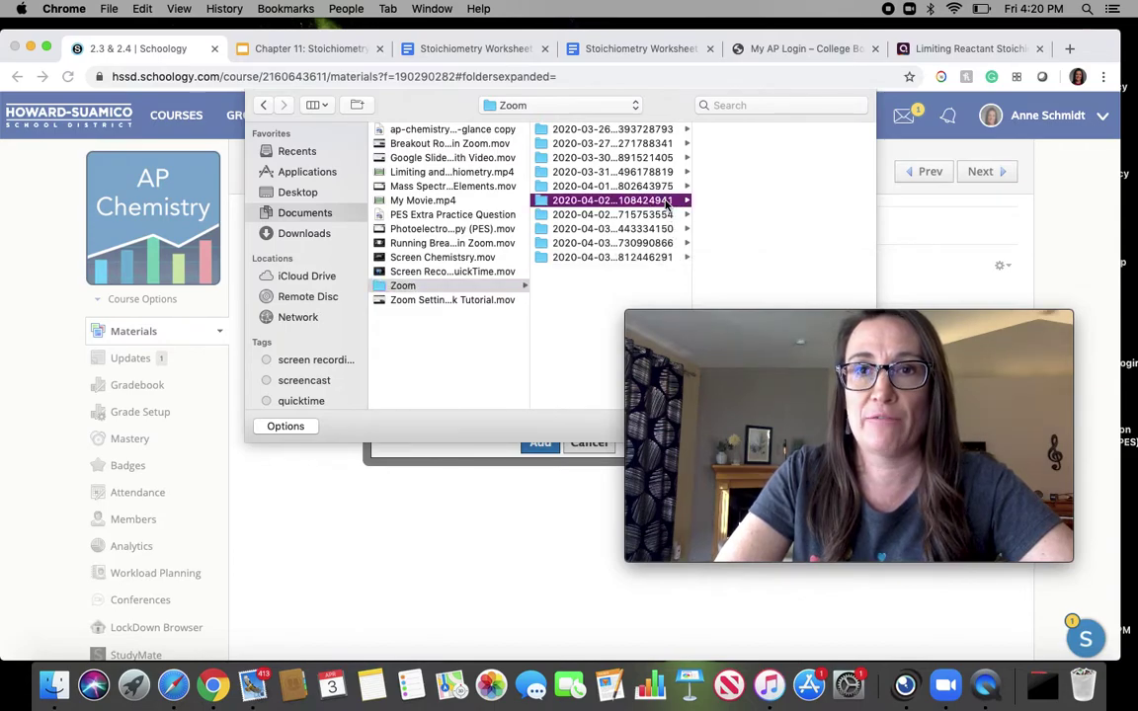
{"action": "left_click", "coordinate": [726, 129]}
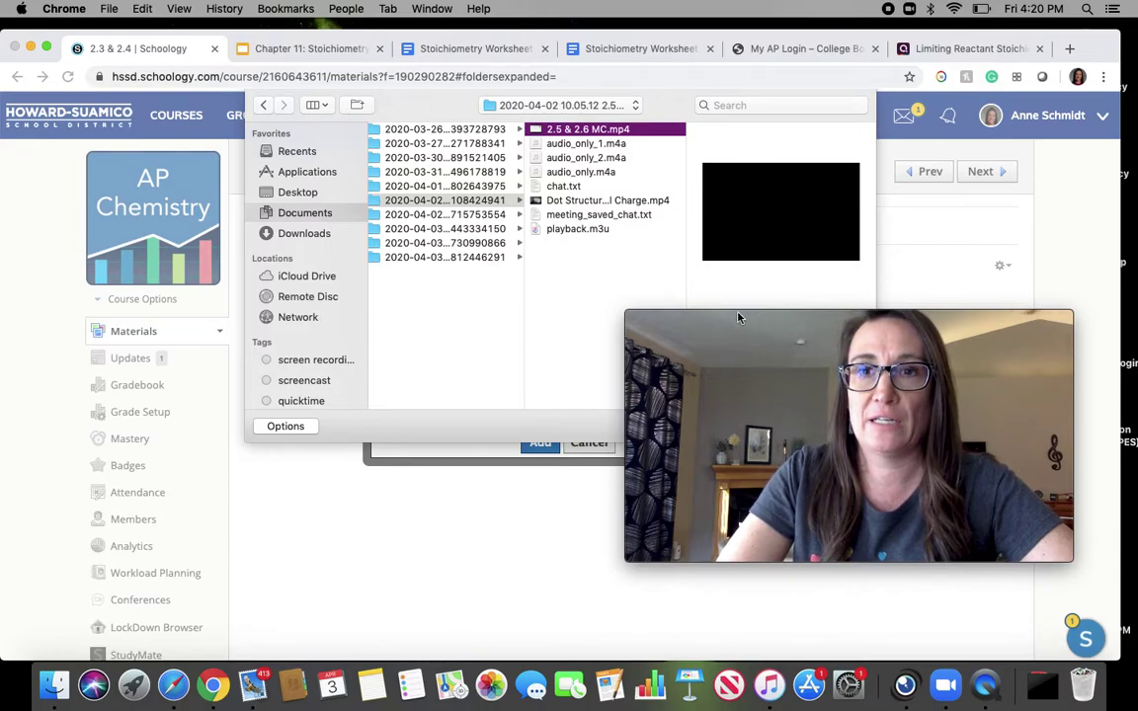
{"action": "left_click_drag", "start_coordinate": [731, 316], "coordinate": [247, 294]}
{"action": "left_click", "coordinate": [857, 426]}
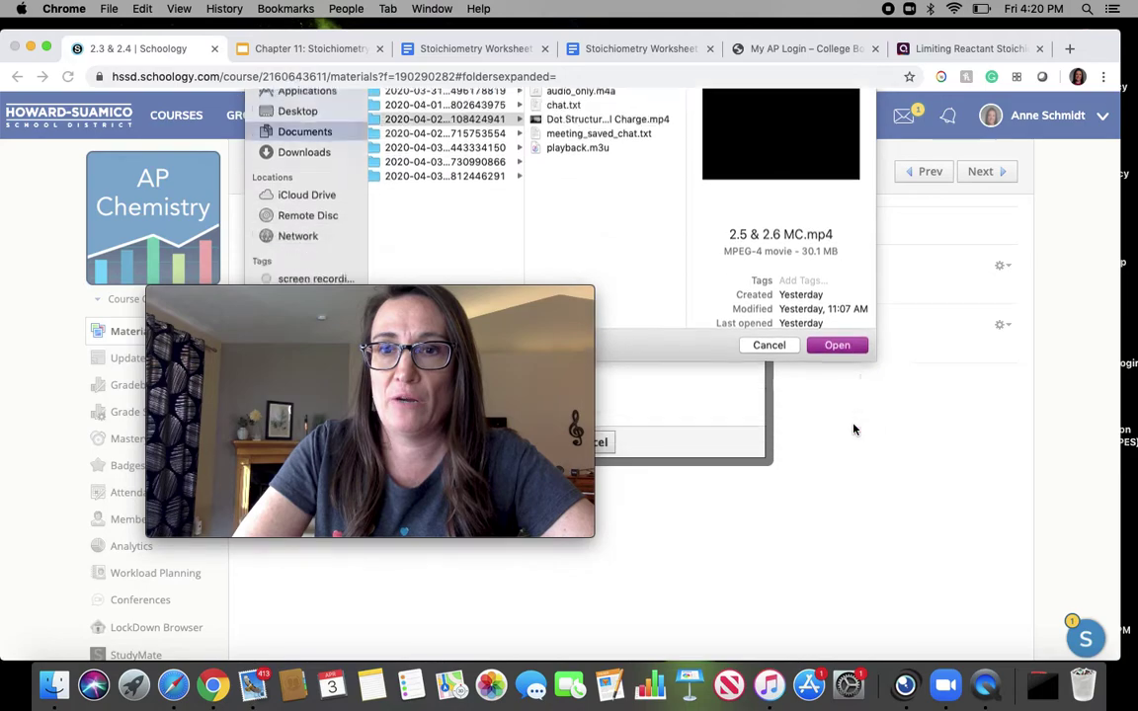
{"action": "left_click_drag", "start_coordinate": [492, 294], "coordinate": [1006, 421]}
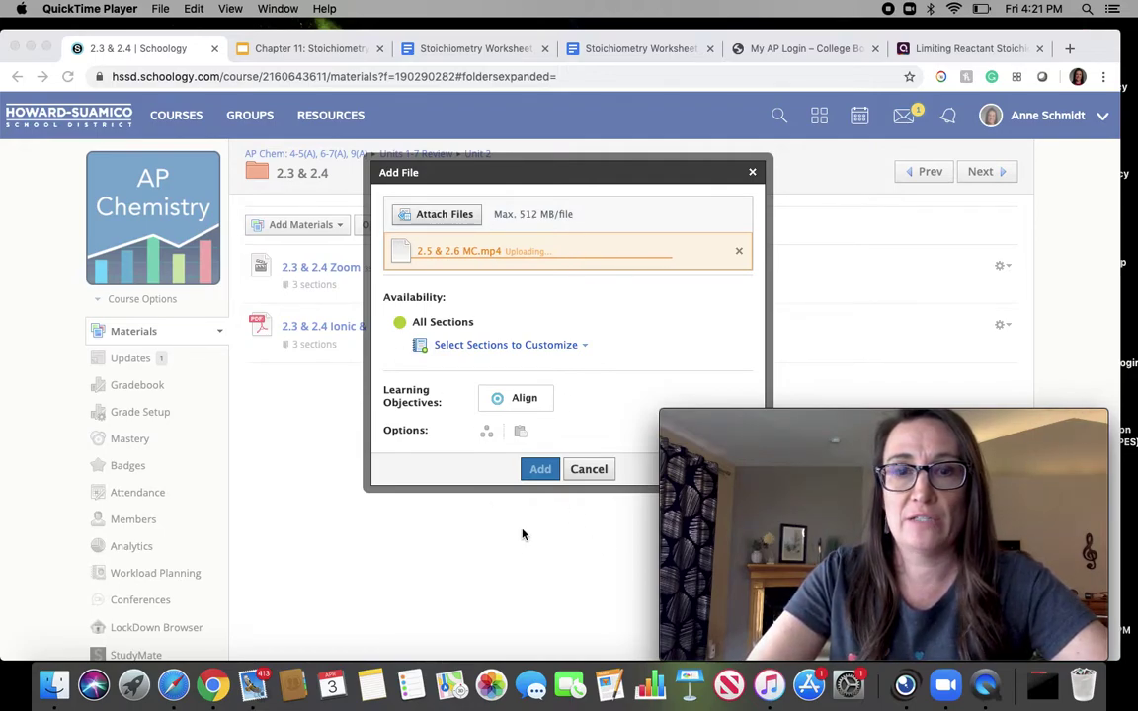
{"action": "left_click", "coordinate": [545, 471]}
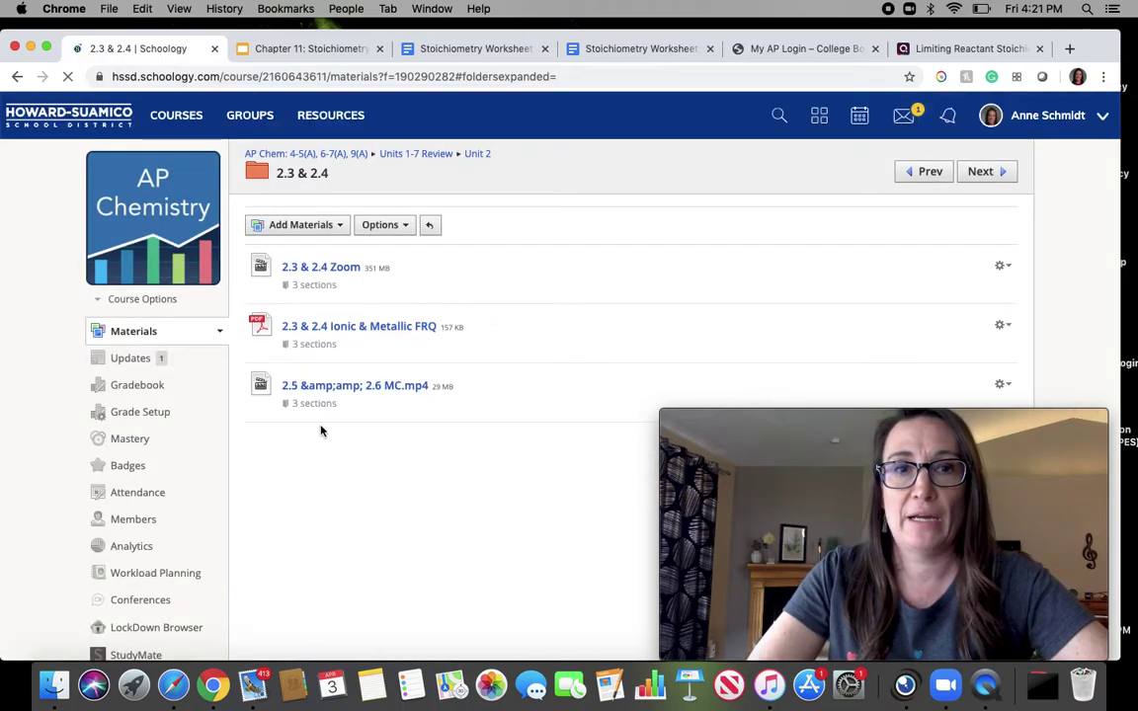
Rename the uploaded video as "2.5 & 2.6 MC", save the change, and open the video's page.
{"action": "left_click", "coordinate": [1003, 384]}
{"action": "left_click", "coordinate": [950, 400]}
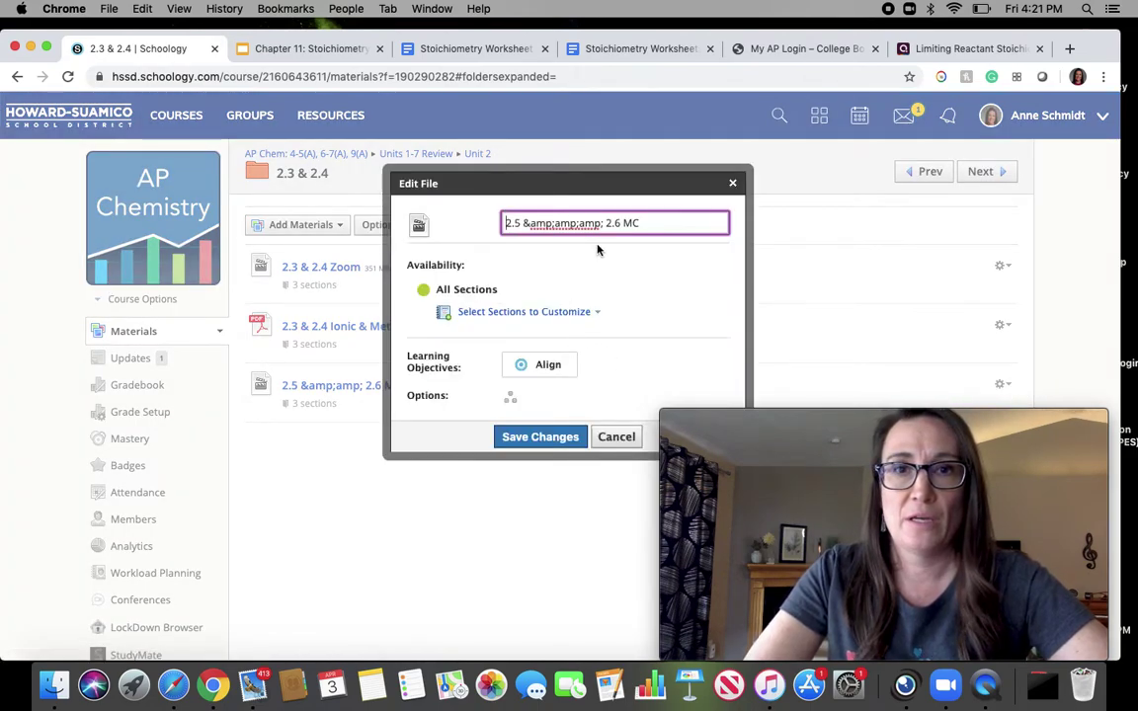
{"action": "left_click", "coordinate": [606, 224]}
{"action": "key", "text": "BackSpace"}
{"action": "key", "text": "BackSpace"}
{"action": "key", "text": "BackSpace"}
{"action": "key", "text": "BackSpace"}
{"action": "key", "text": "BackSpace"}
{"action": "key", "text": "BackSpace"}
{"action": "key", "text": "BackSpace"}
{"action": "key", "text": "BackSpace"}
{"action": "key", "text": "BackSpace"}
{"action": "key", "text": "BackSpace"}
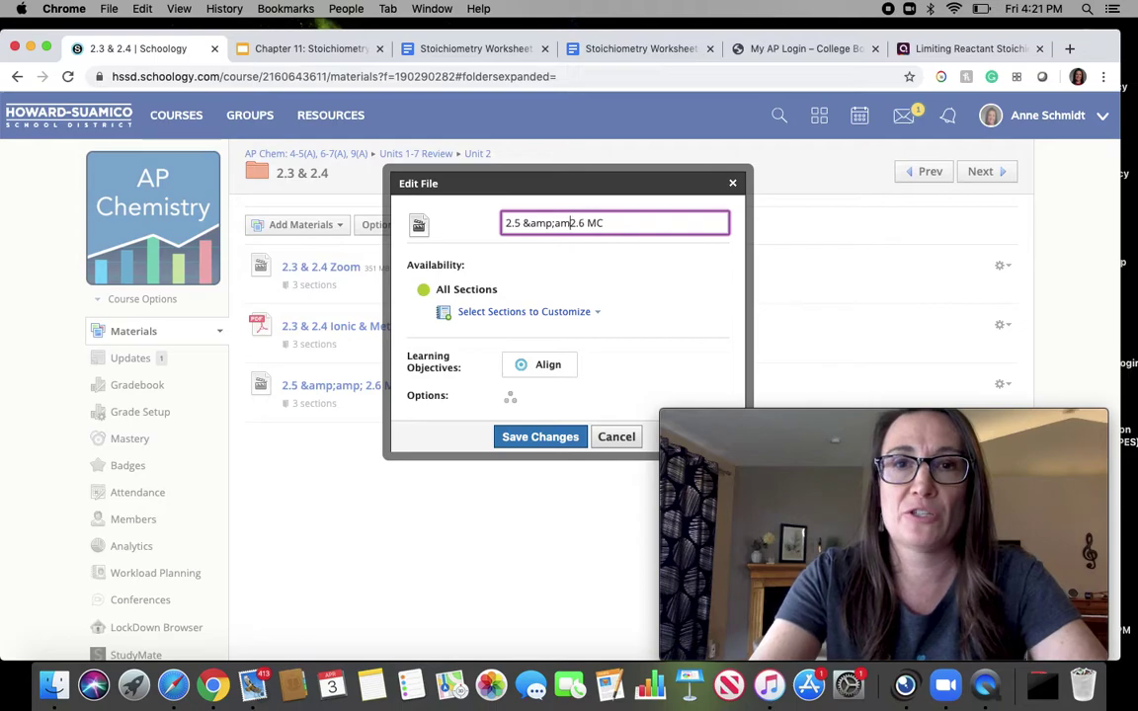
{"action": "key", "text": "BackSpace"}
{"action": "key", "text": "BackSpace"}
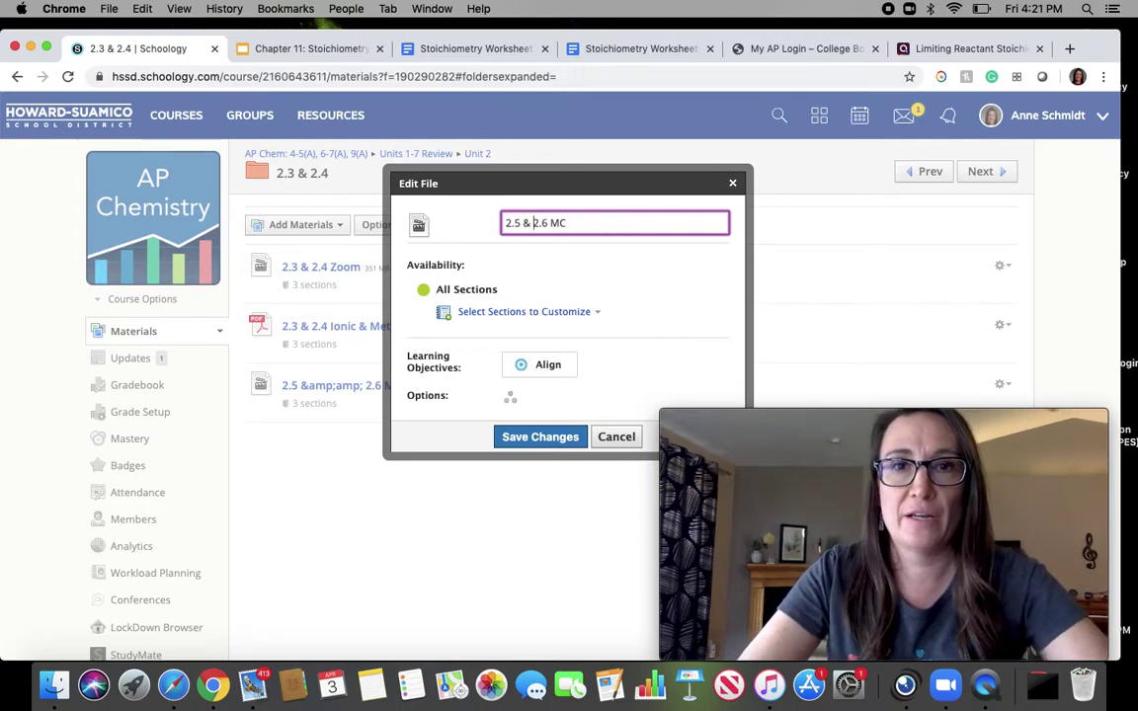
{"action": "left_click", "coordinate": [540, 437]}
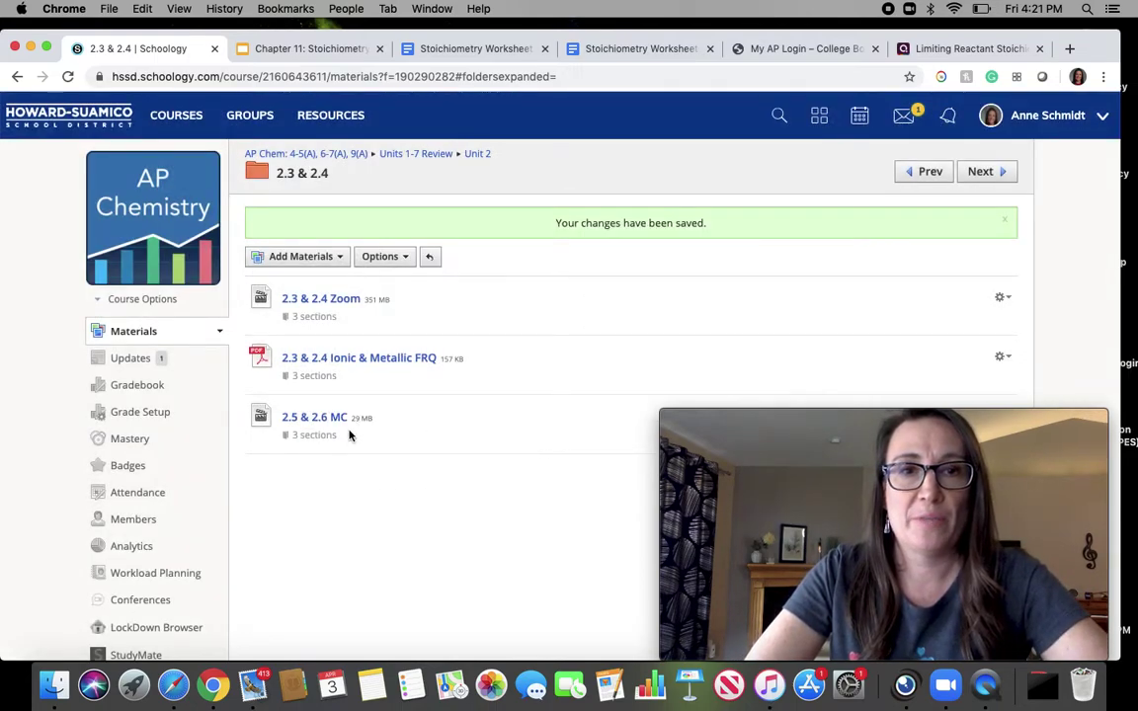
{"action": "left_click", "coordinate": [308, 423]}
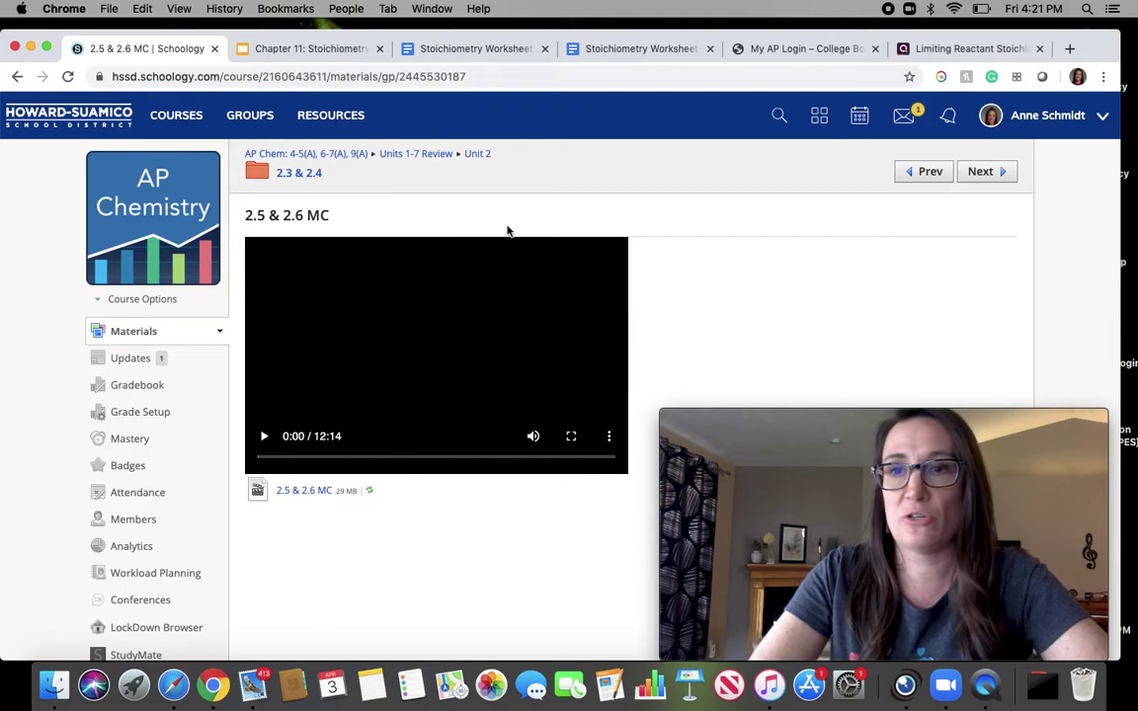
Switch to the Adv Chemistry course and view Limitng and Excess Review Zoom Video.mp4 in Stoichiometry > Stoichiometry Videos.
{"action": "left_click", "coordinate": [188, 124]}
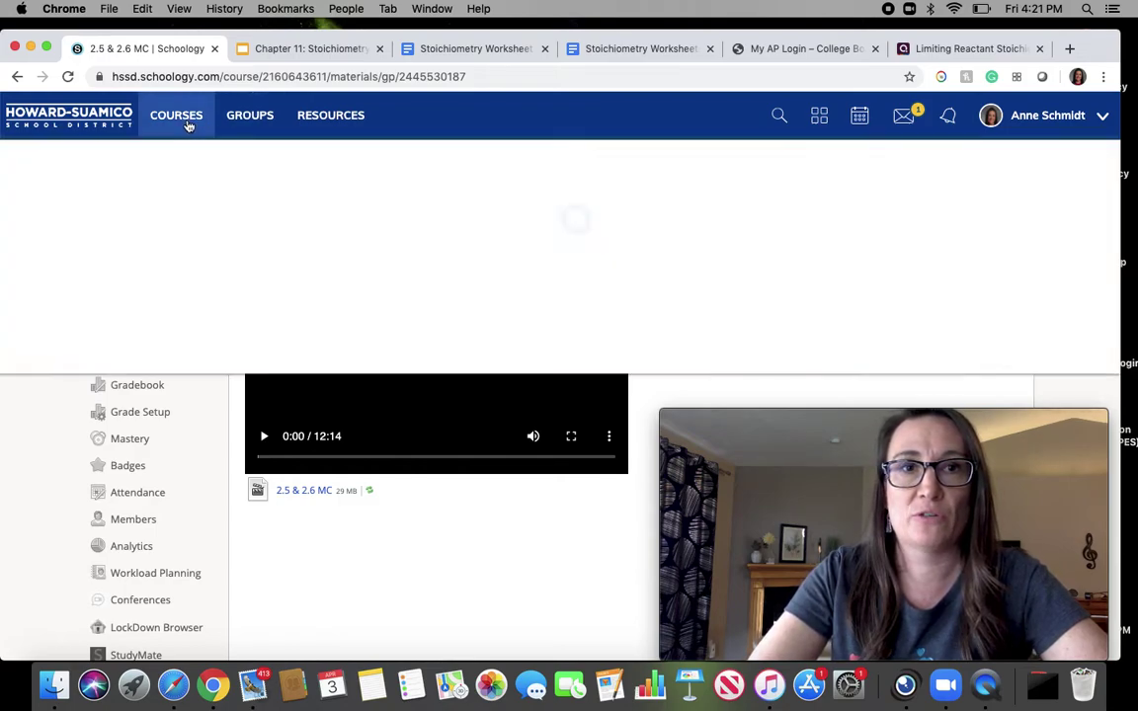
{"action": "left_click", "coordinate": [465, 303]}
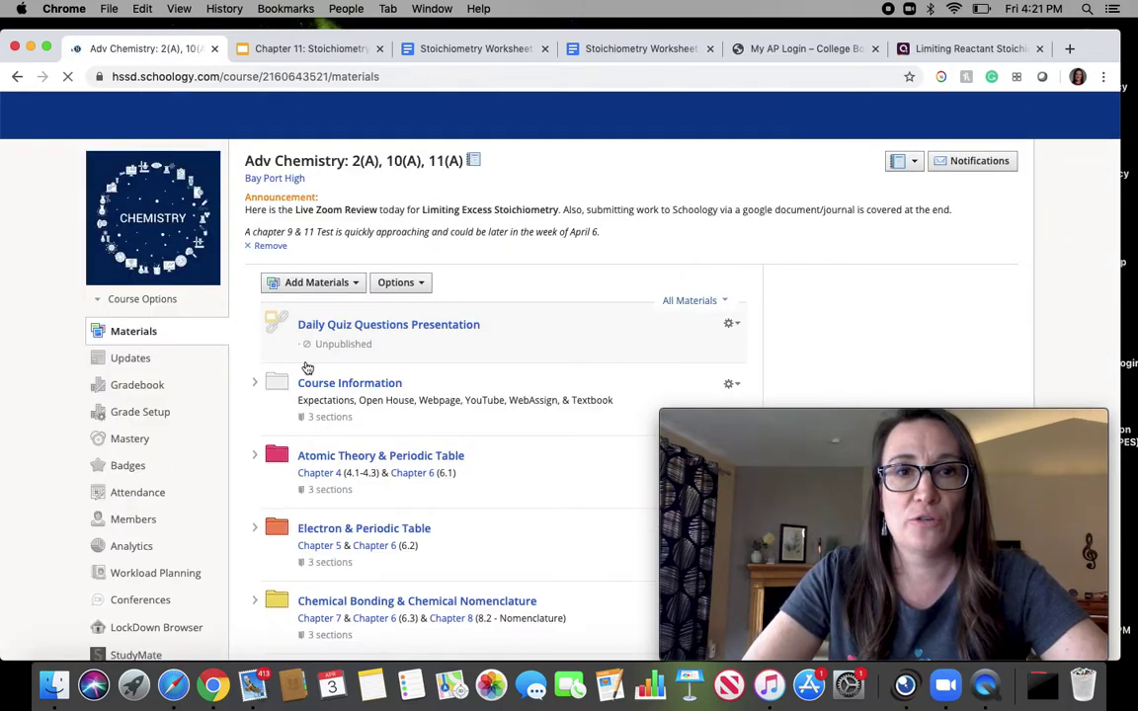
{"action": "scroll", "coordinate": [296, 375], "scroll_direction": "down", "scroll_amount": 5}
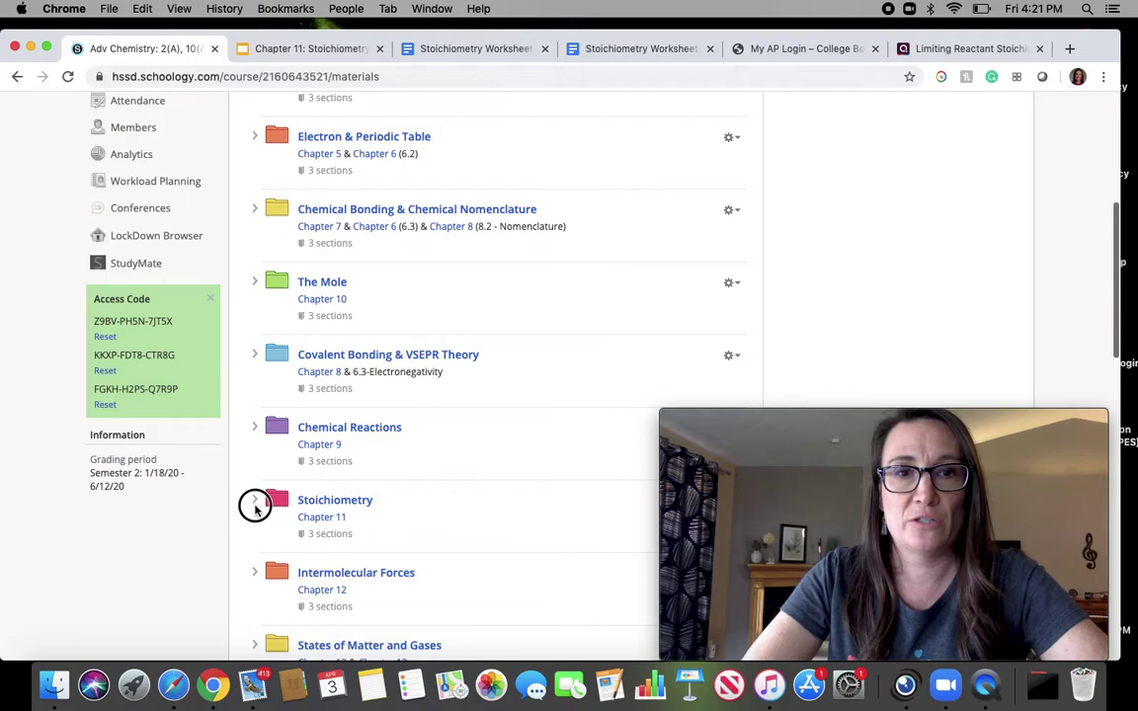
{"action": "left_click", "coordinate": [254, 501]}
{"action": "scroll", "coordinate": [275, 470], "scroll_direction": "down", "scroll_amount": 3}
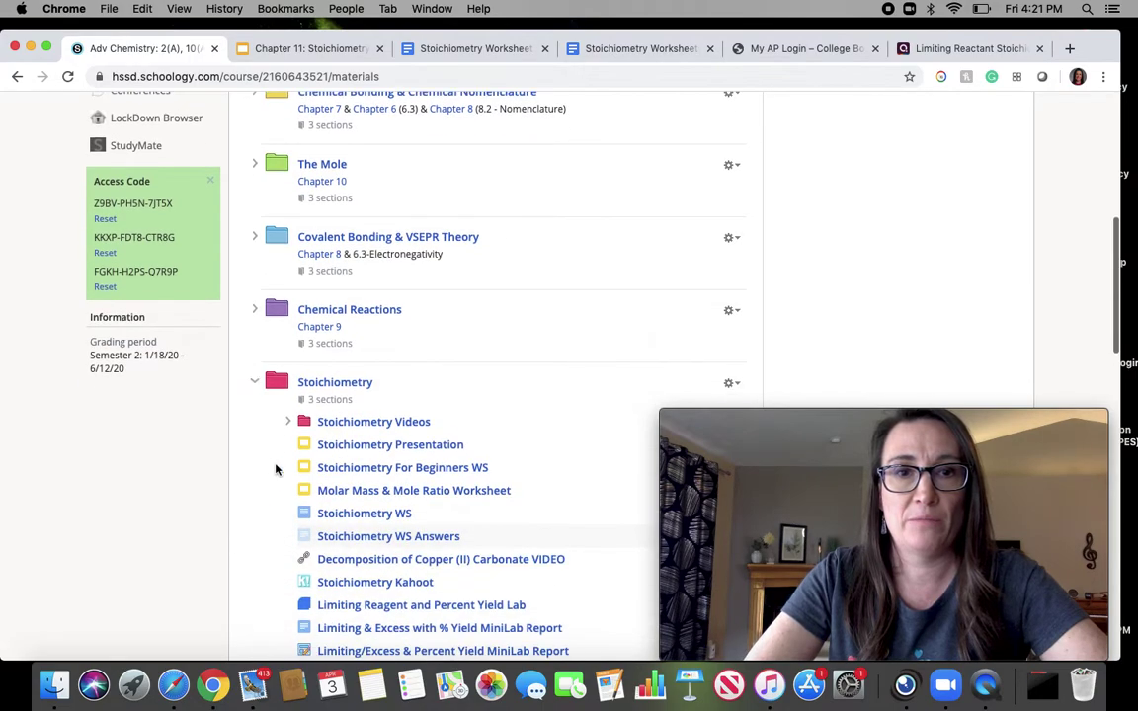
{"action": "left_click", "coordinate": [287, 421]}
{"action": "scroll", "coordinate": [425, 439], "scroll_direction": "down", "scroll_amount": 1}
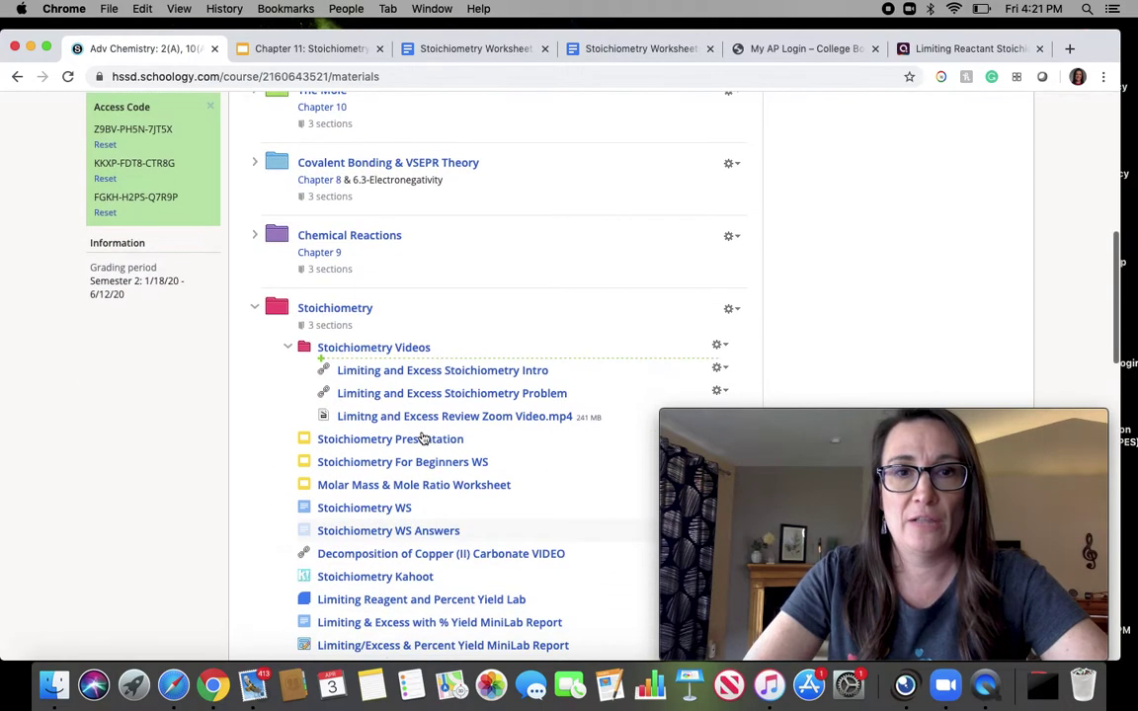
{"action": "left_click", "coordinate": [460, 415]}
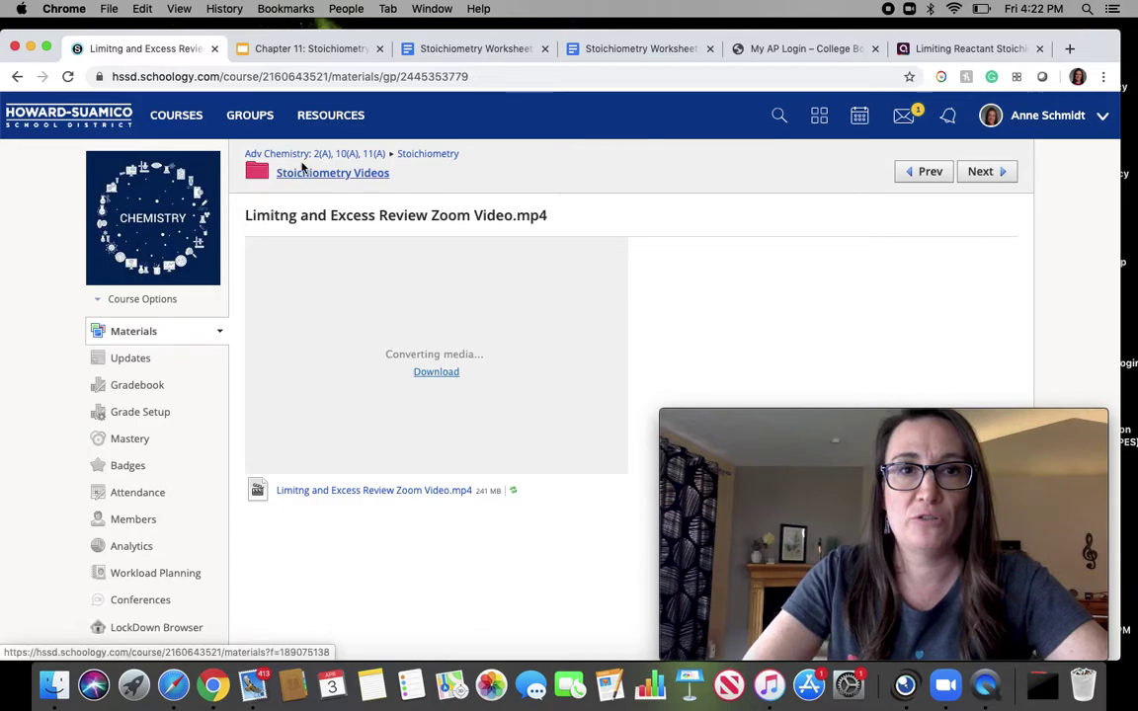
Open the Adv Chemistry course's updates and review the posted announcements sharing the Limitng and Excess Review Zoom Video.mp4.
{"action": "left_click", "coordinate": [282, 156]}
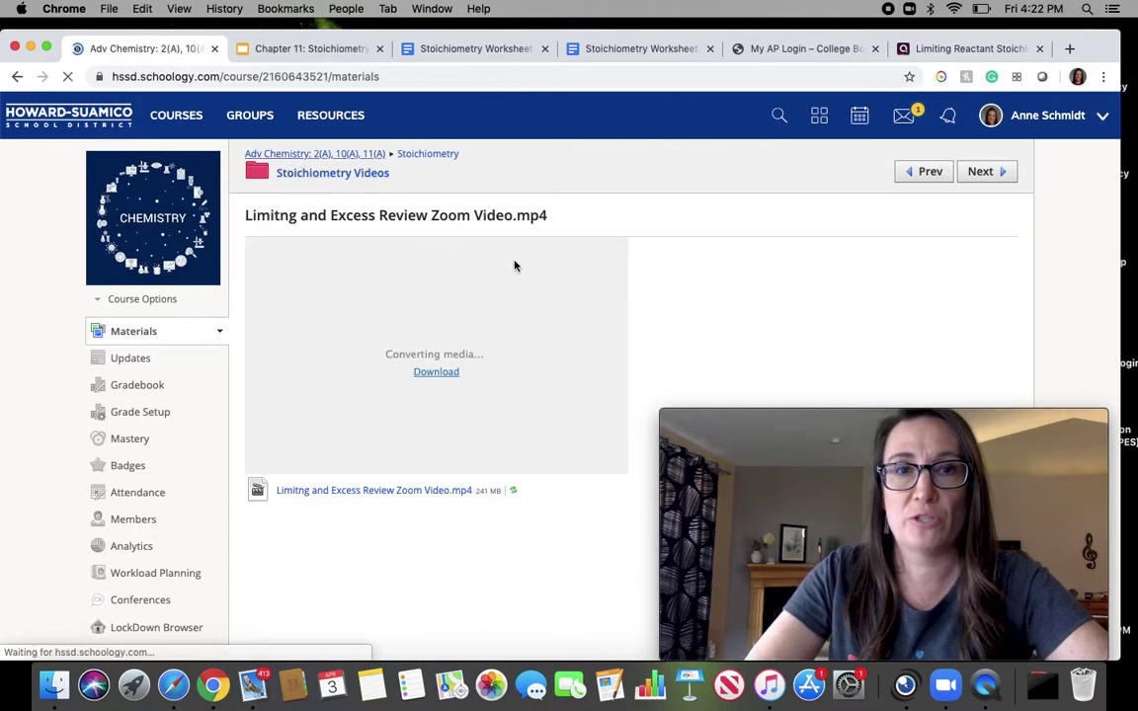
{"action": "left_click", "coordinate": [134, 358]}
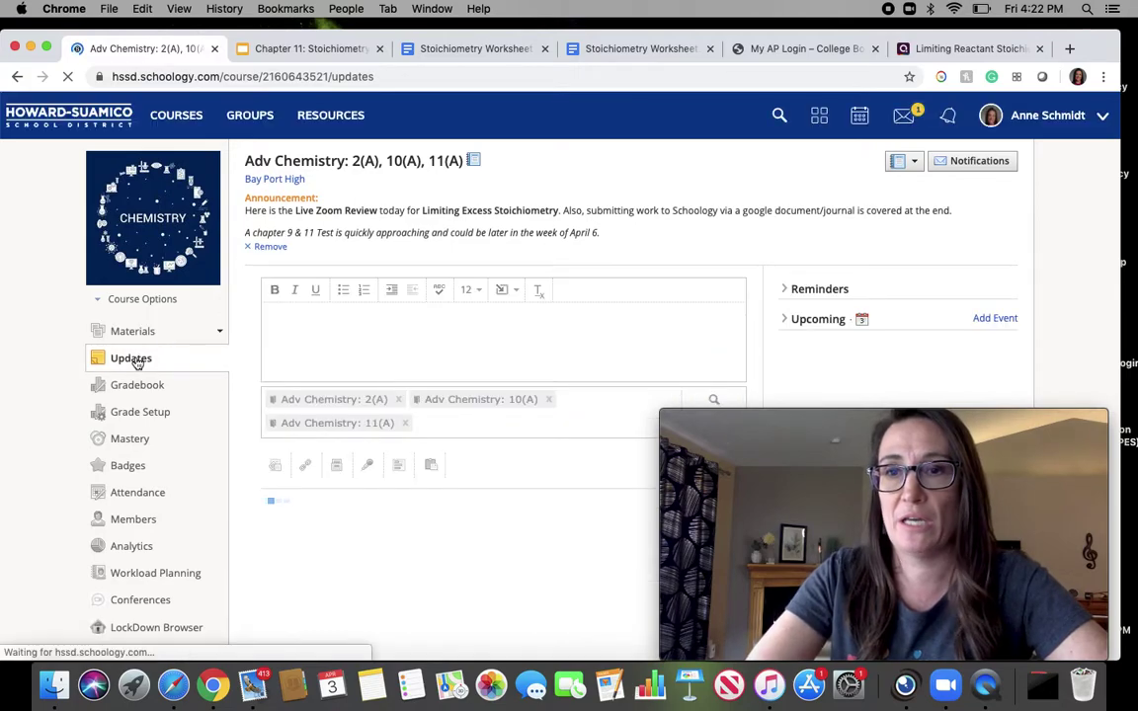
{"action": "scroll", "coordinate": [358, 368], "scroll_direction": "down", "scroll_amount": 5}
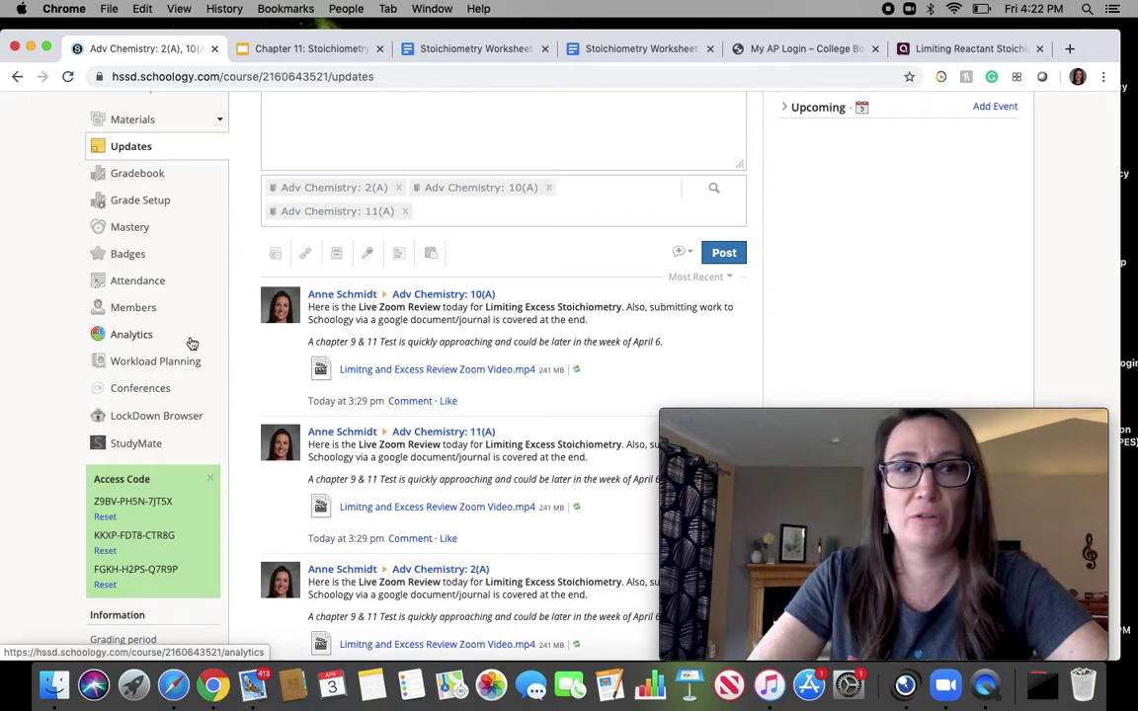
{"action": "scroll", "coordinate": [191, 280], "scroll_direction": "up", "scroll_amount": 5}
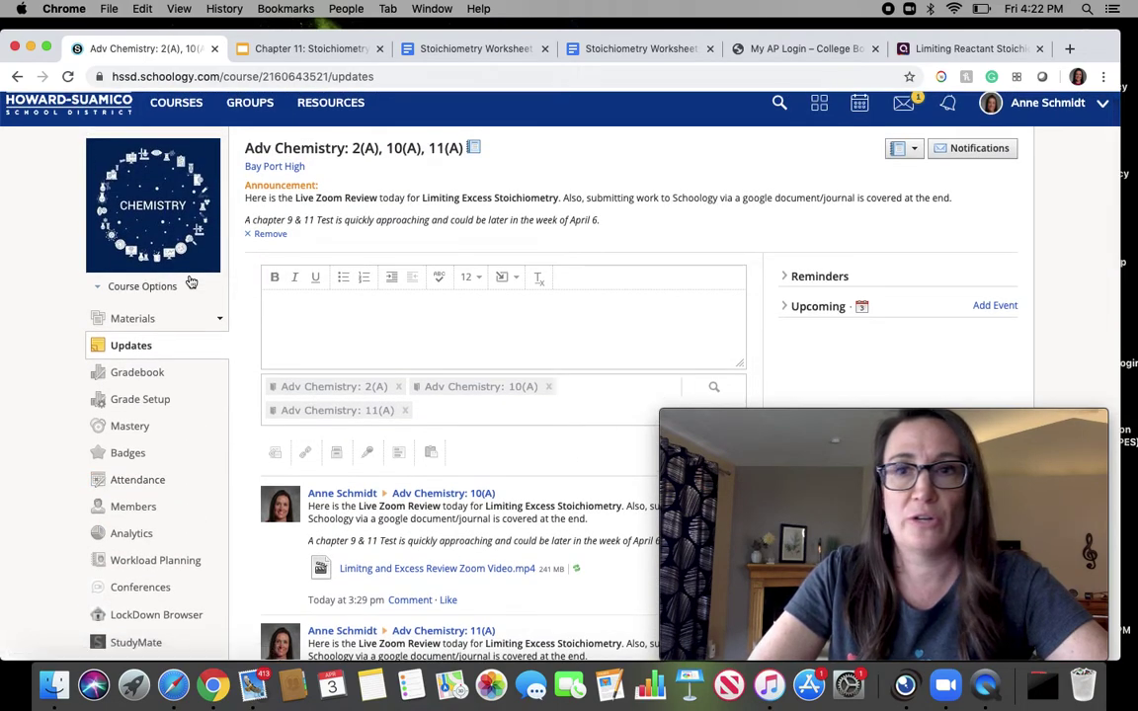
{"action": "scroll", "coordinate": [190, 281], "scroll_direction": "up", "scroll_amount": 1}
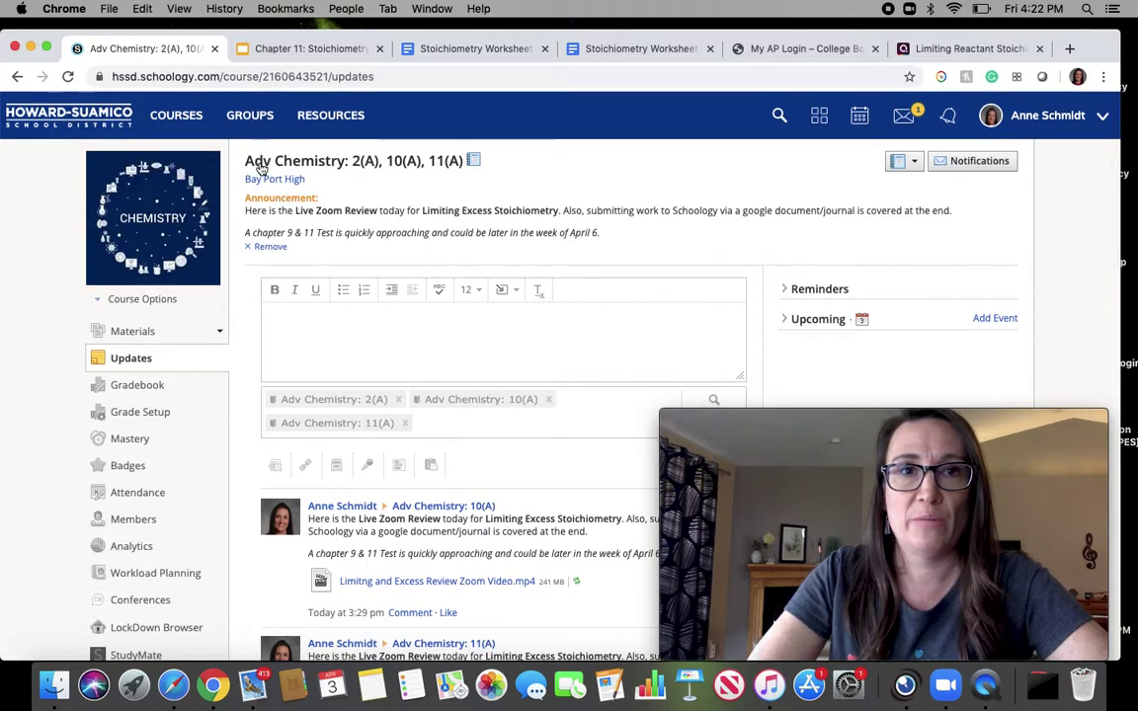
Switch to the AP Chem course and open the 1.4-1.5 folder in Units 1-7 Review > Unit 1.
{"action": "left_click", "coordinate": [176, 115]}
{"action": "left_click", "coordinate": [624, 302]}
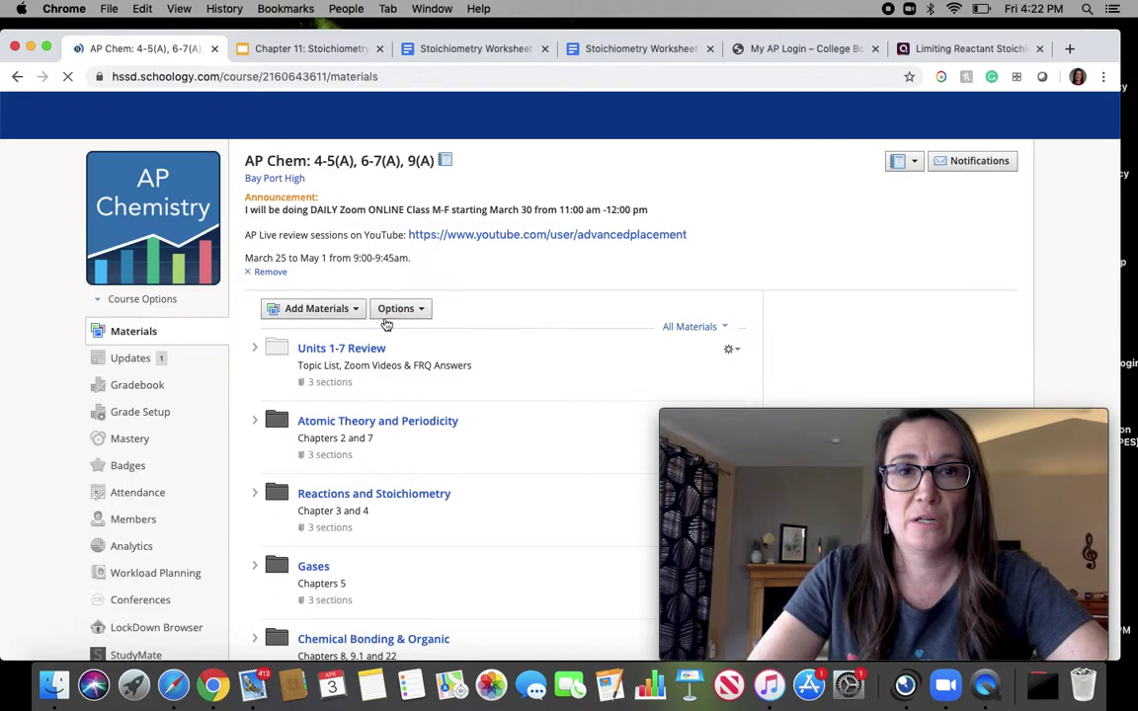
{"action": "left_click", "coordinate": [314, 350]}
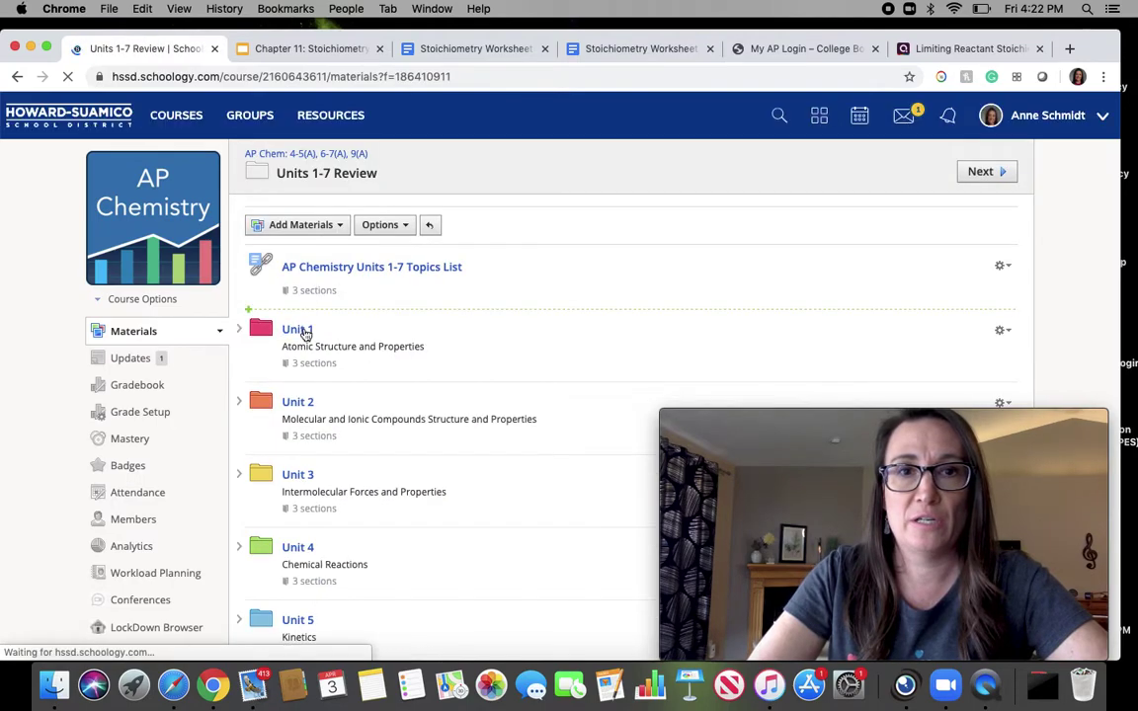
{"action": "left_click", "coordinate": [297, 330]}
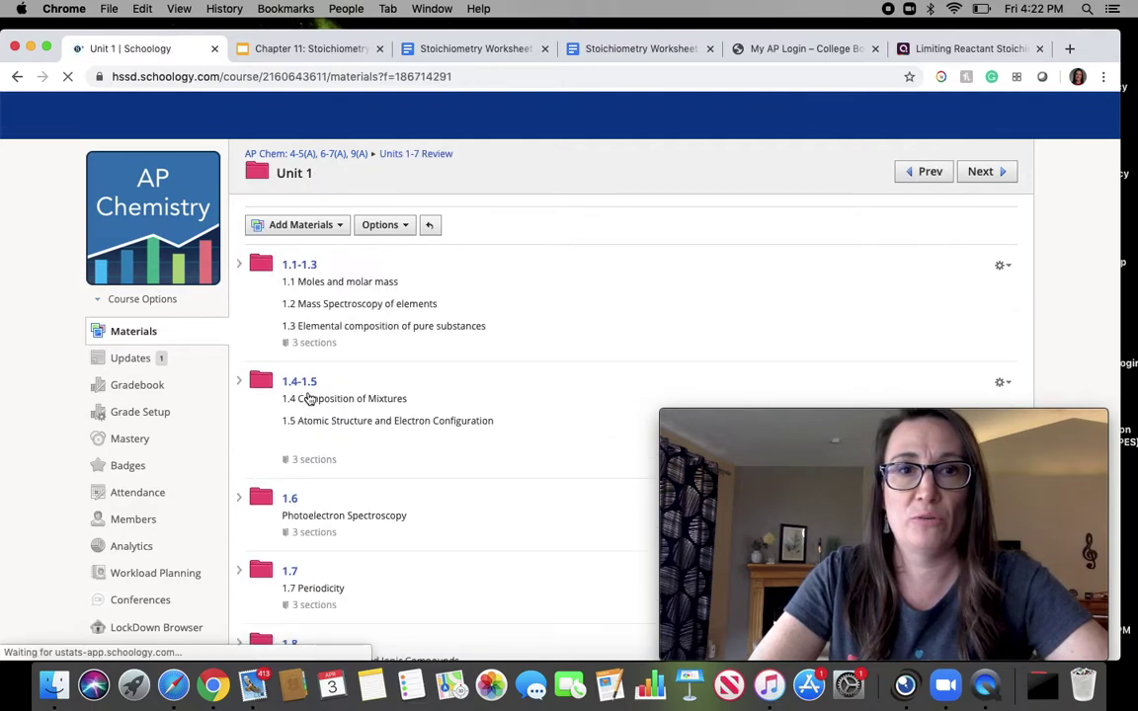
{"action": "left_click", "coordinate": [302, 383]}
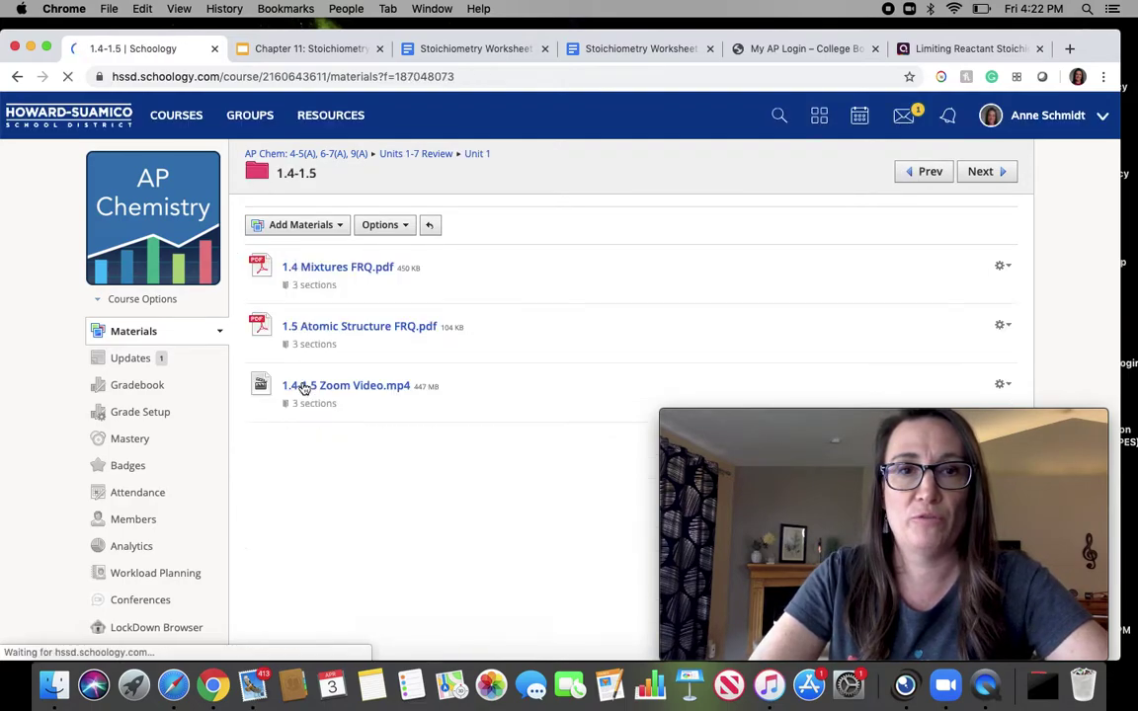
Start adding a file to the 1.4-1.5 folder and browse the Documents folder for an attachment.
{"action": "left_click", "coordinate": [335, 227]}
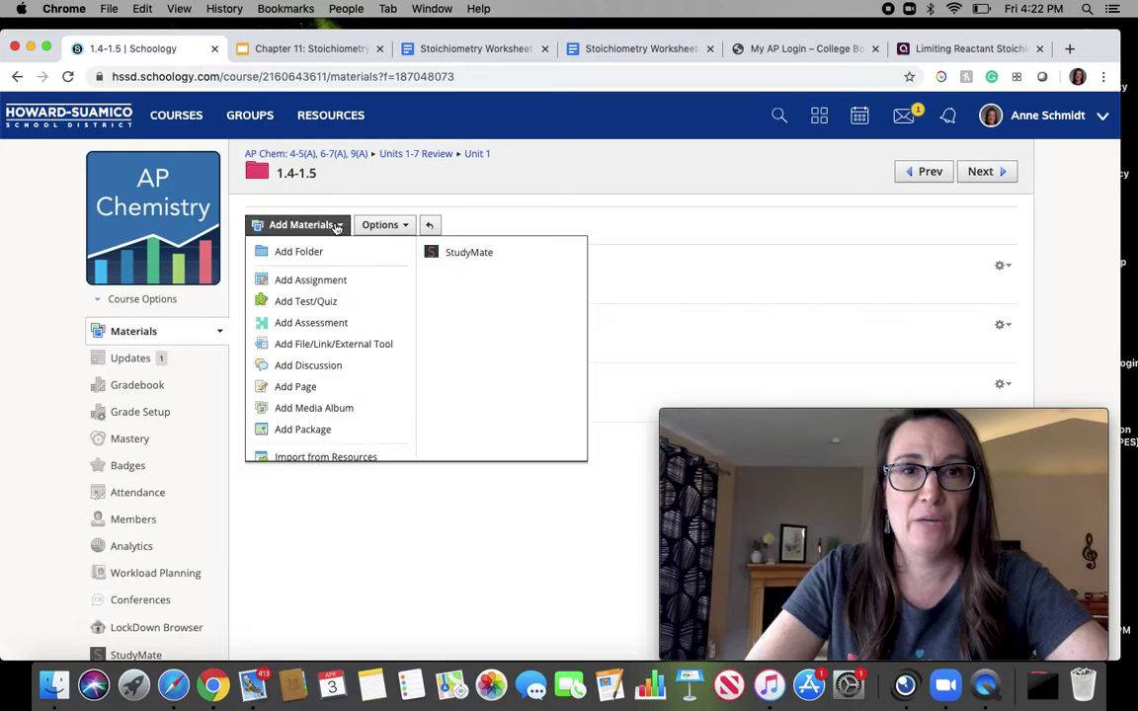
{"action": "left_click", "coordinate": [314, 344]}
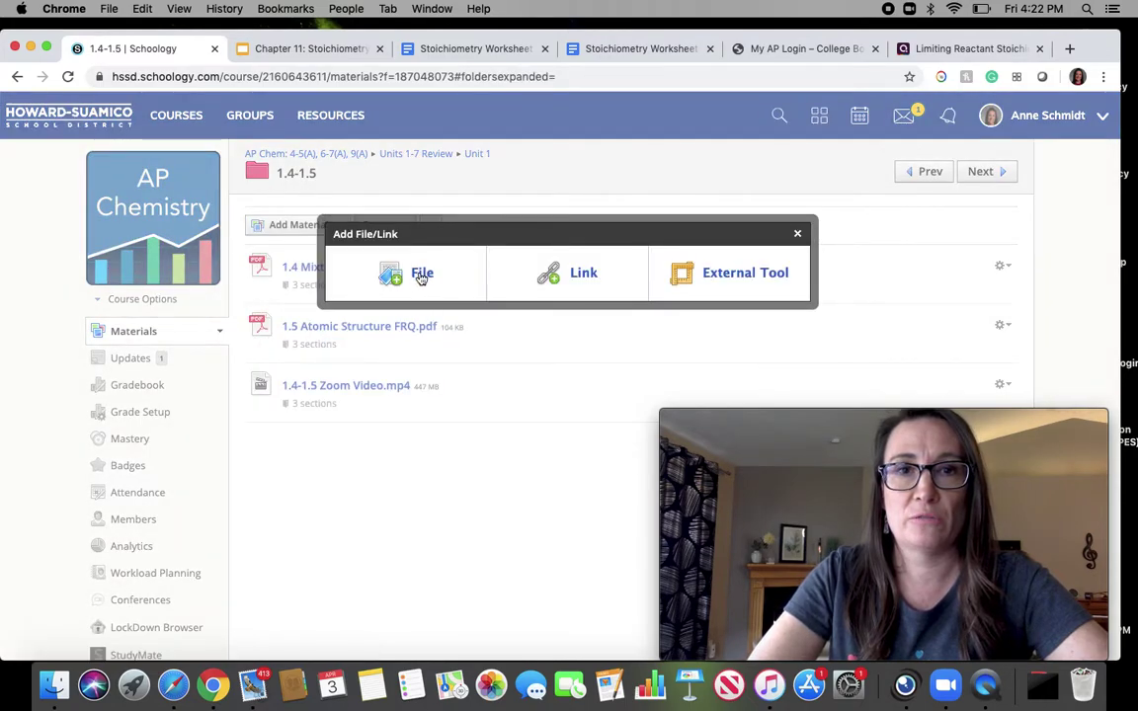
{"action": "left_click", "coordinate": [421, 275]}
{"action": "left_click", "coordinate": [449, 224]}
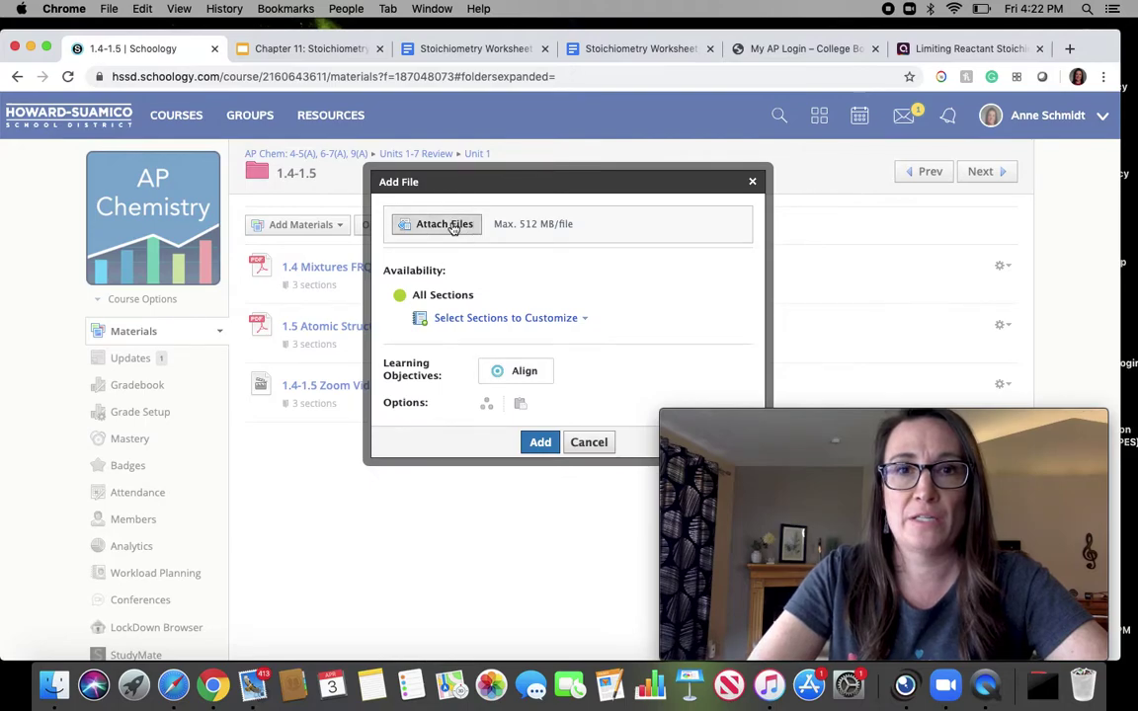
{"action": "left_click", "coordinate": [296, 211]}
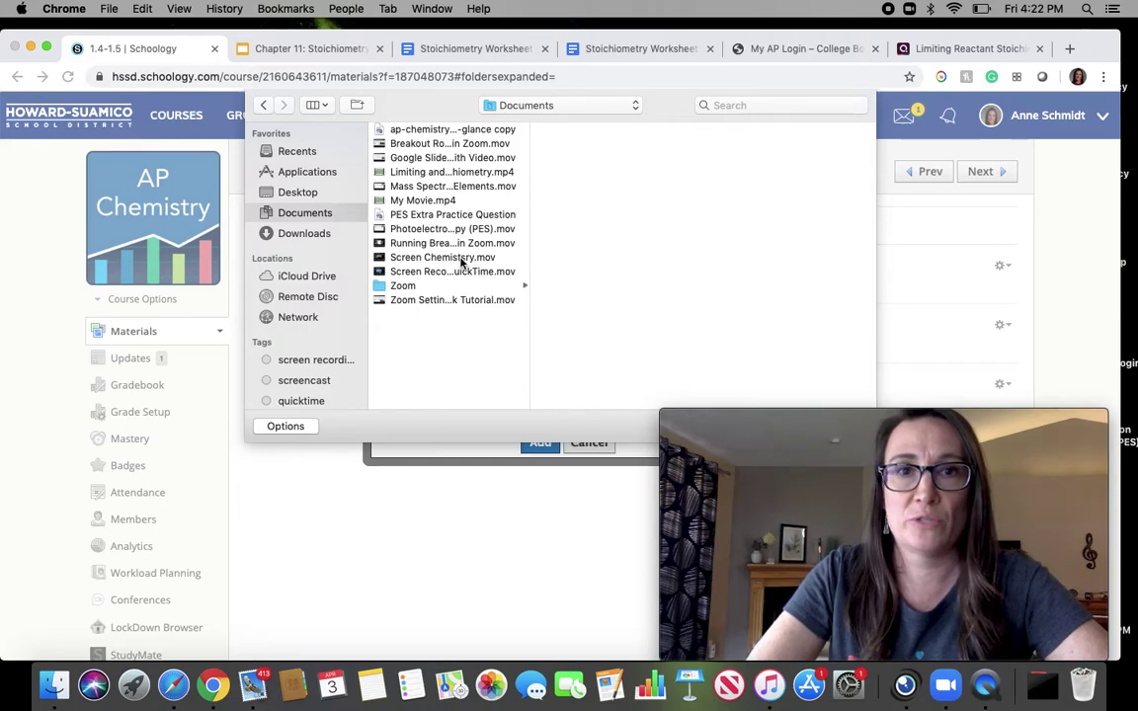
Check the file details of Screen Chemistsry.mov and Limiting and Excess Stoichiometry.mp4, and leave the upload without attaching anything.
{"action": "left_click", "coordinate": [457, 259]}
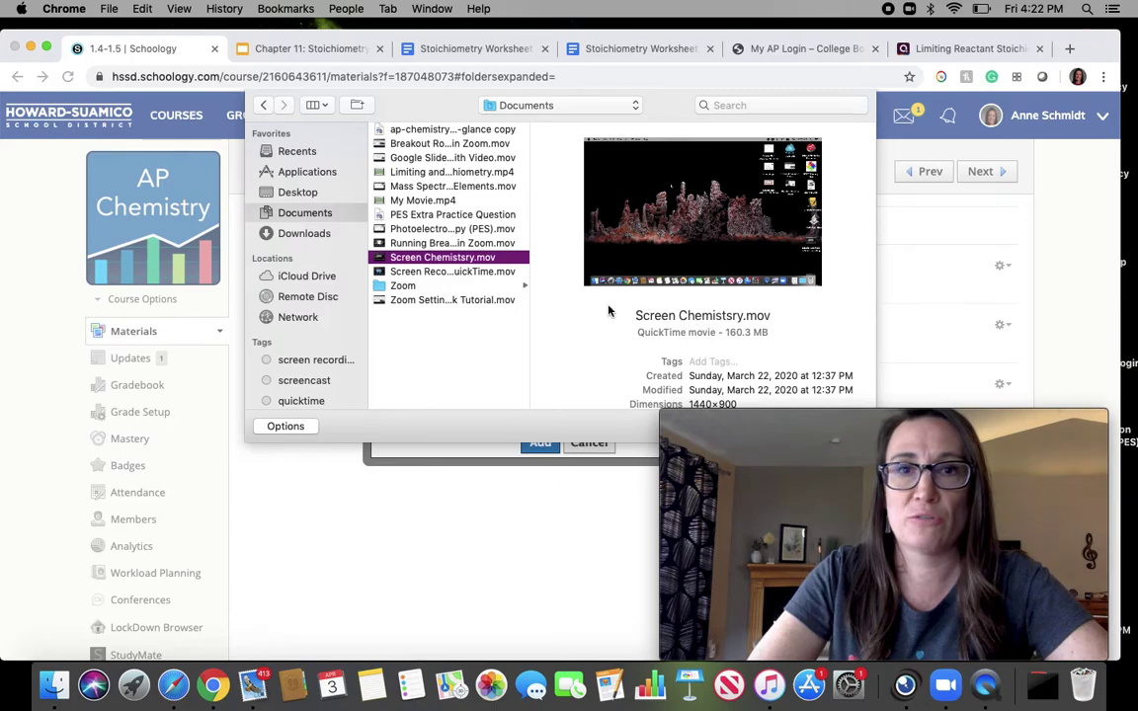
{"action": "left_click", "coordinate": [455, 172]}
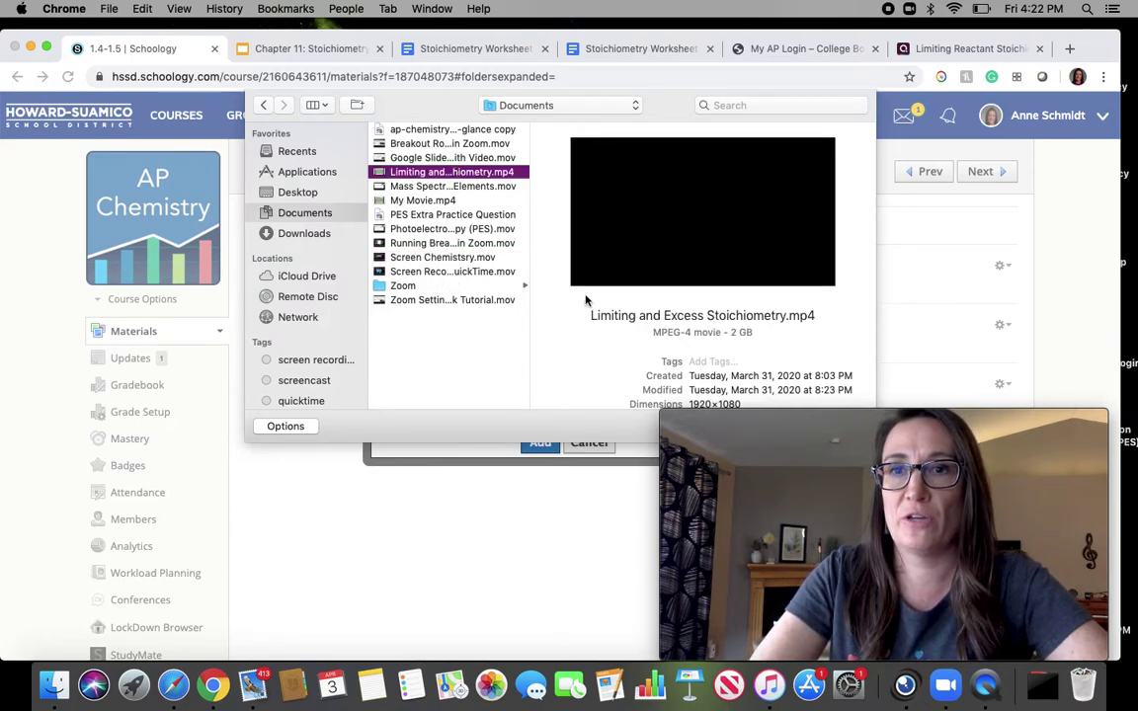
{"action": "scroll", "coordinate": [800, 345], "scroll_direction": "down", "scroll_amount": 2}
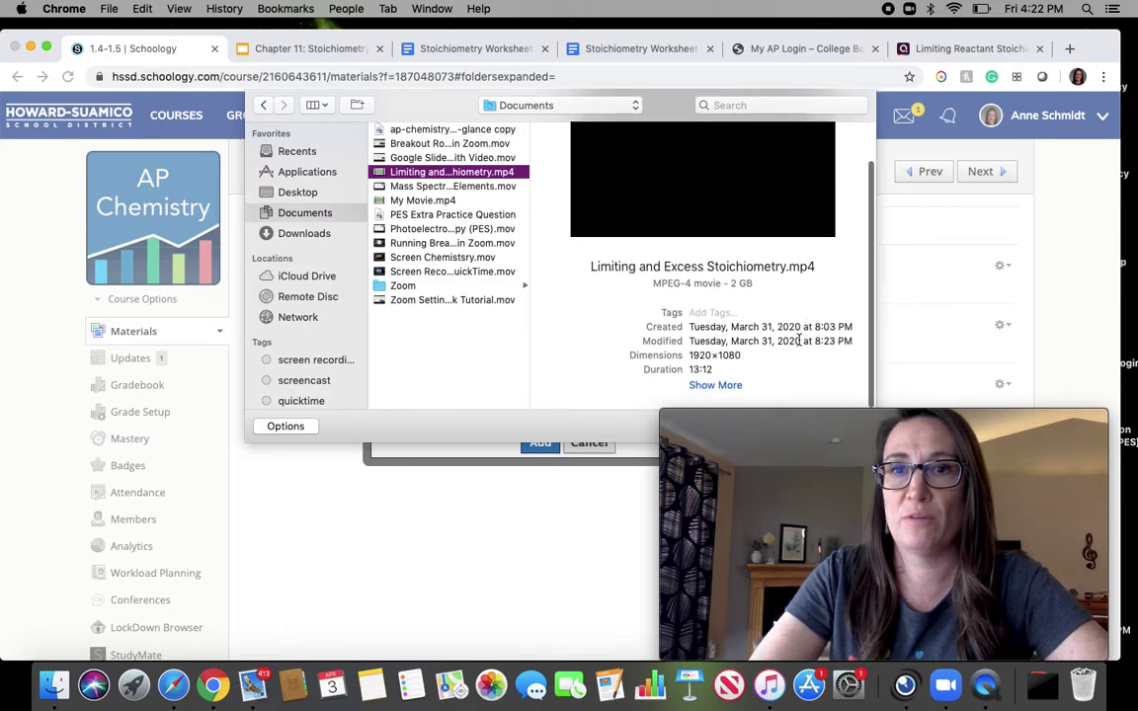
{"action": "scroll", "coordinate": [777, 287], "scroll_direction": "up", "scroll_amount": 2}
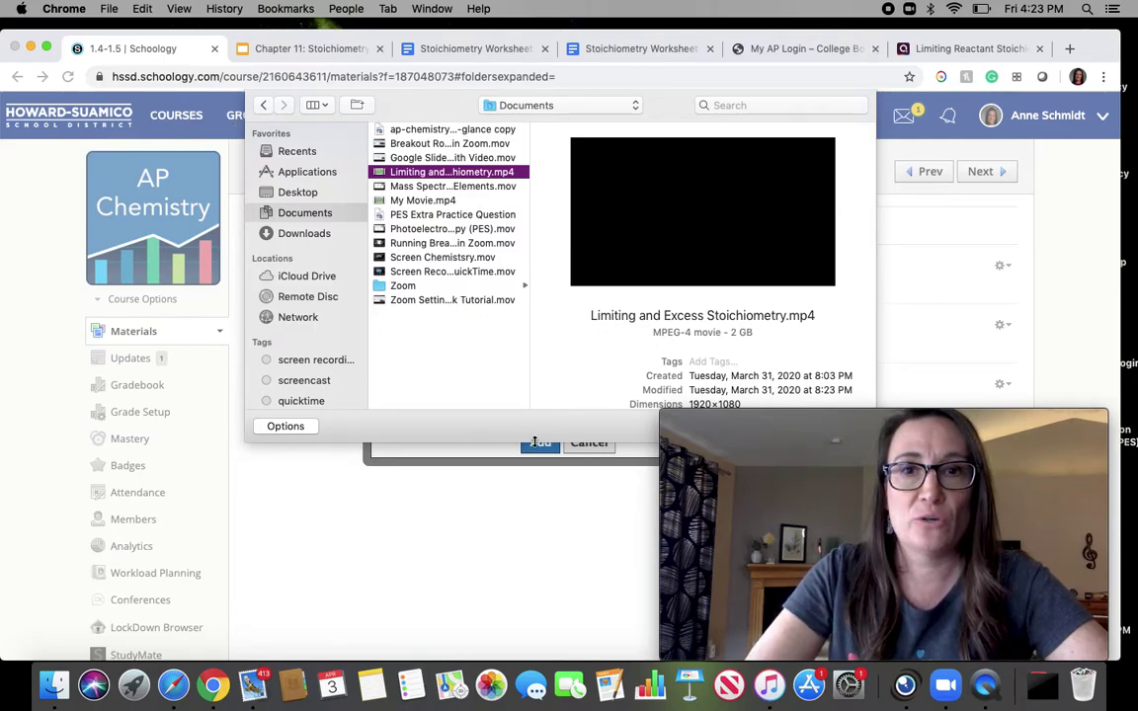
{"action": "left_click_drag", "start_coordinate": [733, 422], "coordinate": [492, 472]}
{"action": "left_click", "coordinate": [769, 426]}
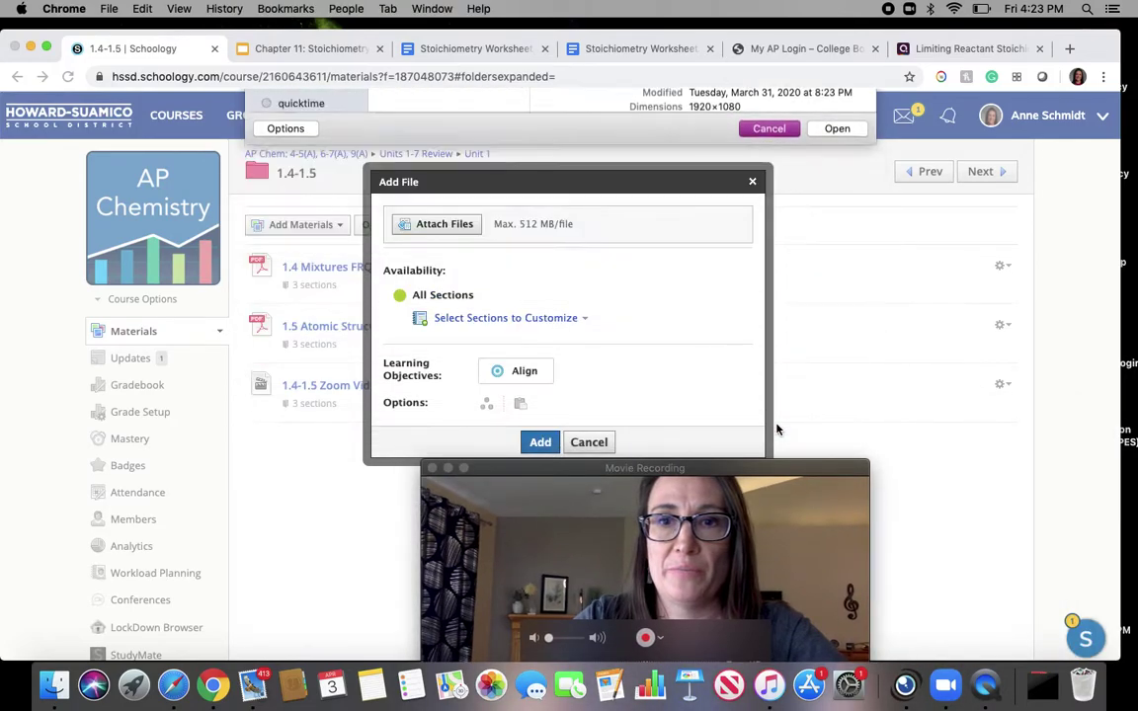
{"action": "left_click_drag", "start_coordinate": [602, 468], "coordinate": [768, 355]}
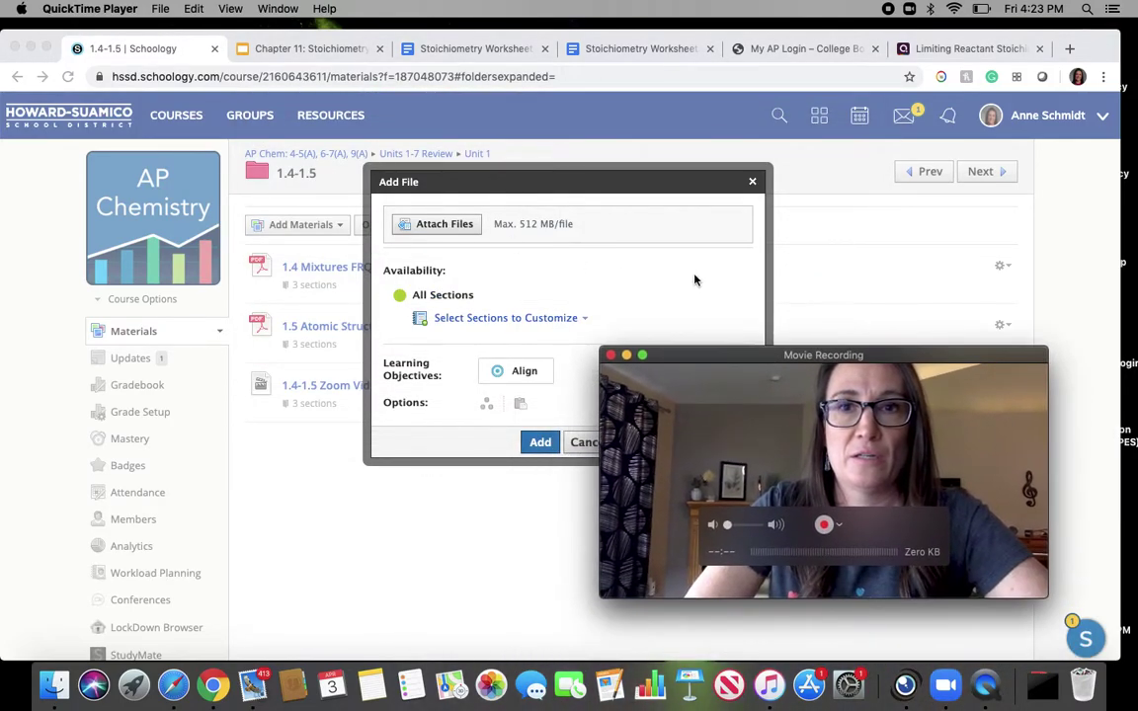
{"action": "left_click", "coordinate": [752, 184]}
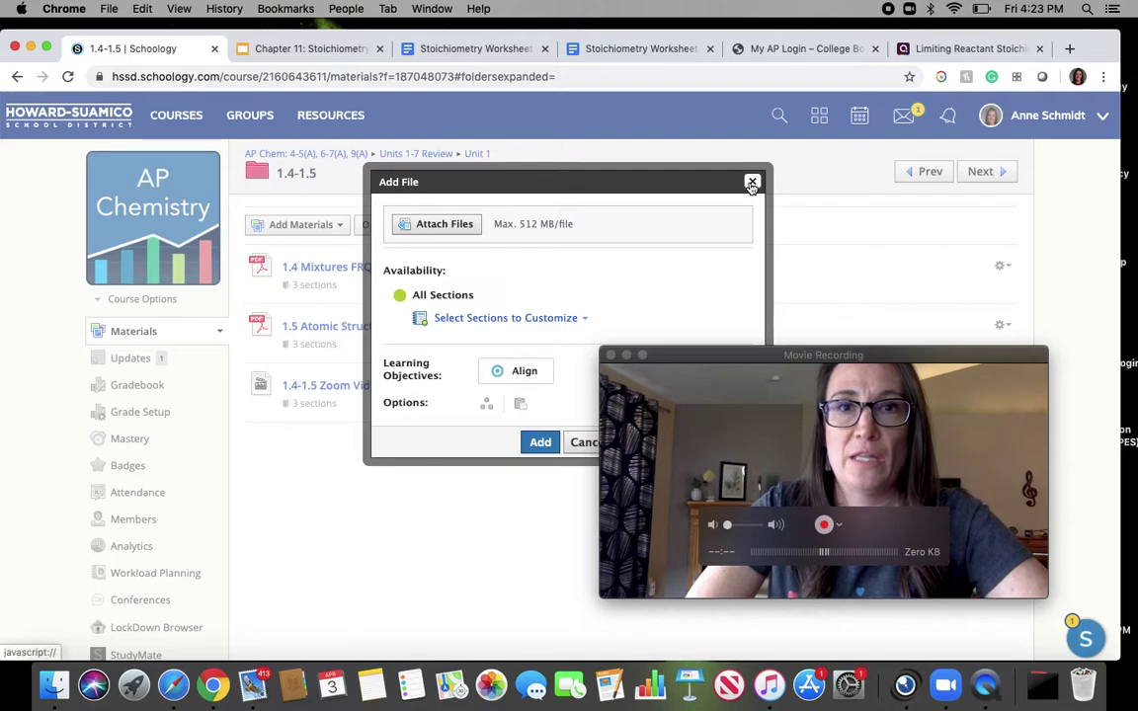
{"action": "left_click", "coordinate": [752, 184]}
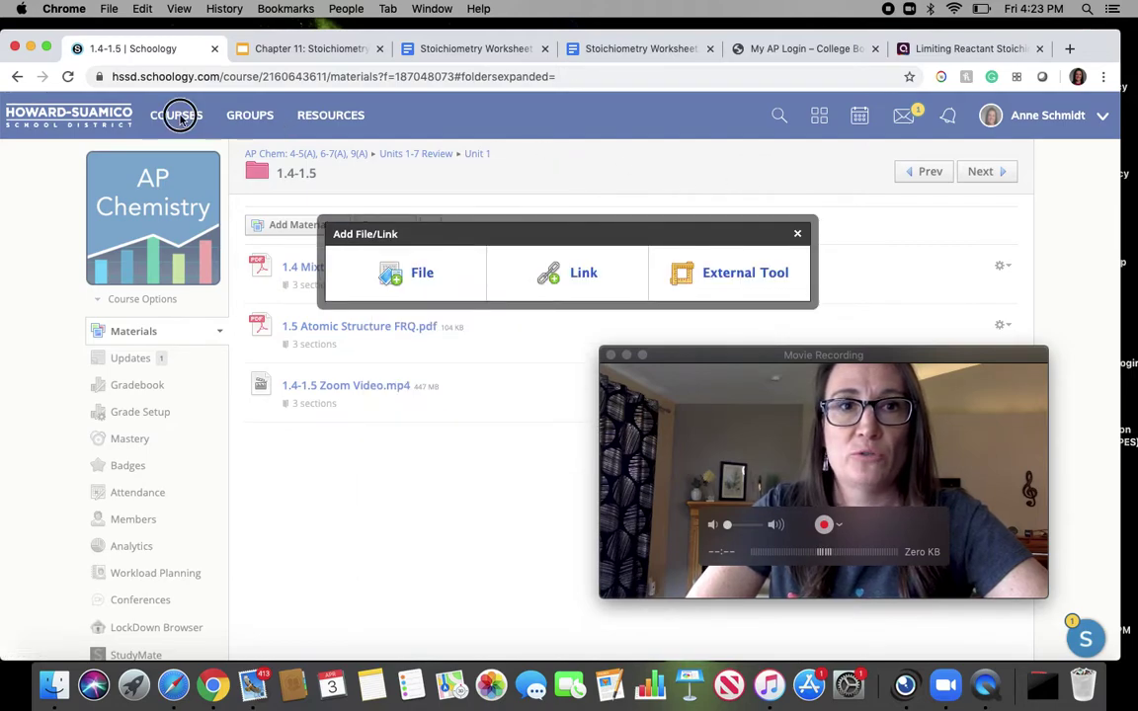
{"action": "left_click", "coordinate": [799, 234]}
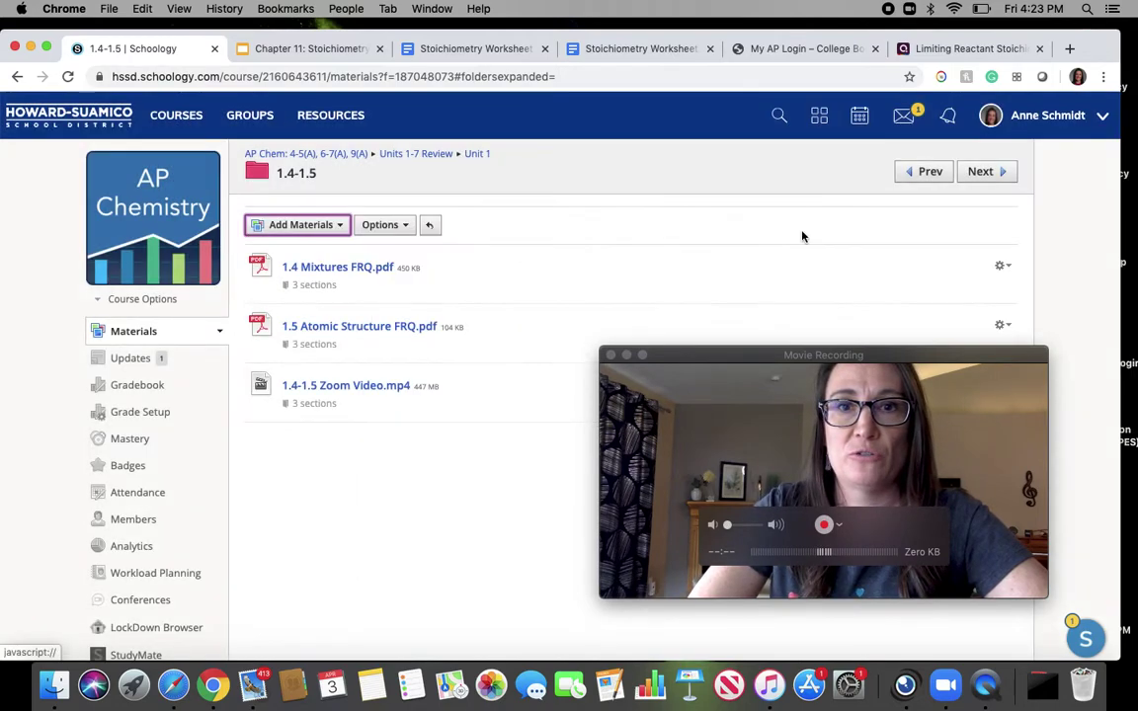
Try adding a link to the AP Chem course materials with a copied YouTube video URL, and close the form without adding it.
{"action": "left_click", "coordinate": [283, 155]}
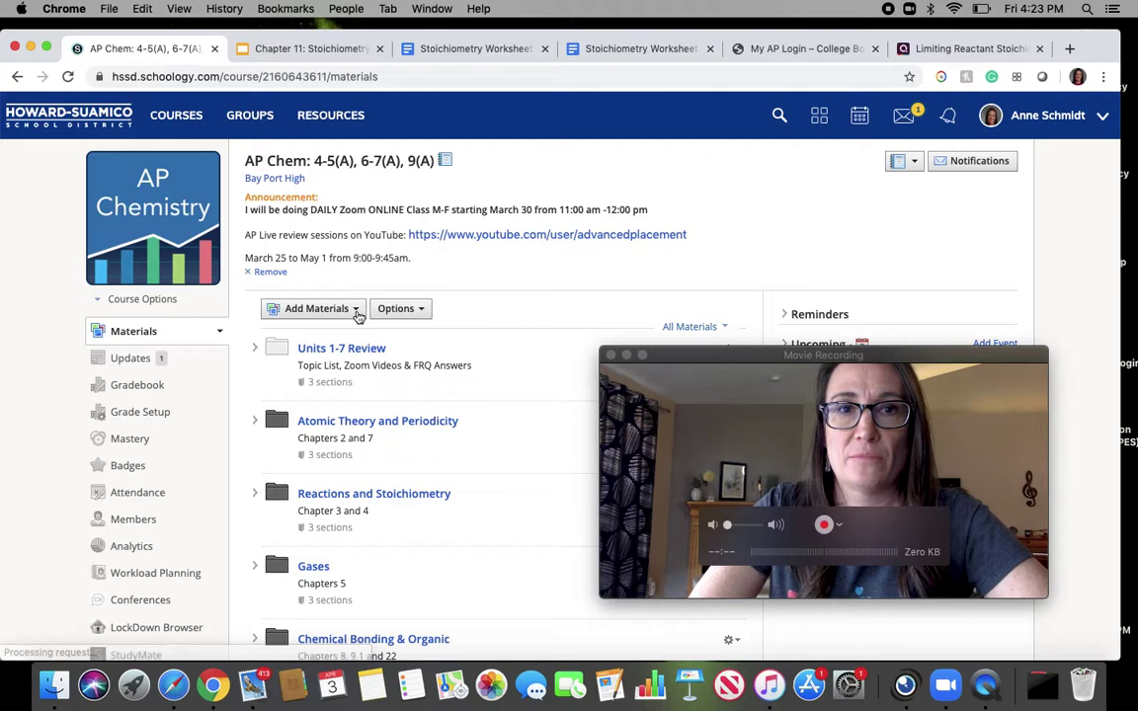
{"action": "left_click", "coordinate": [325, 309]}
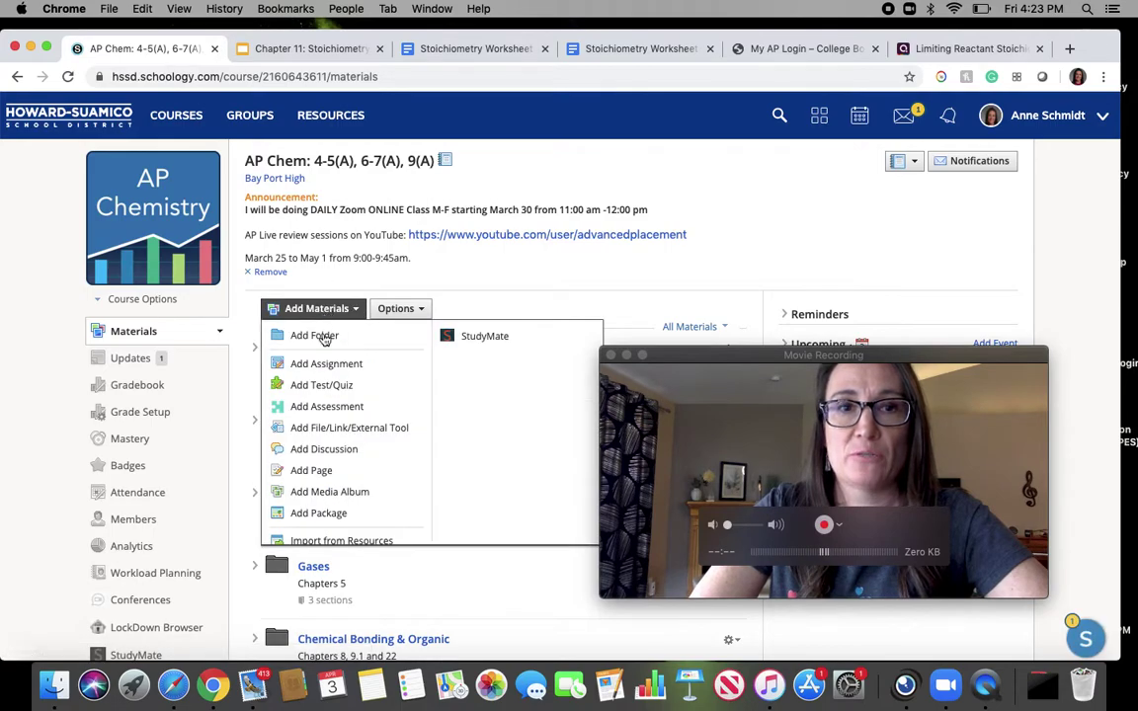
{"action": "left_click", "coordinate": [335, 427]}
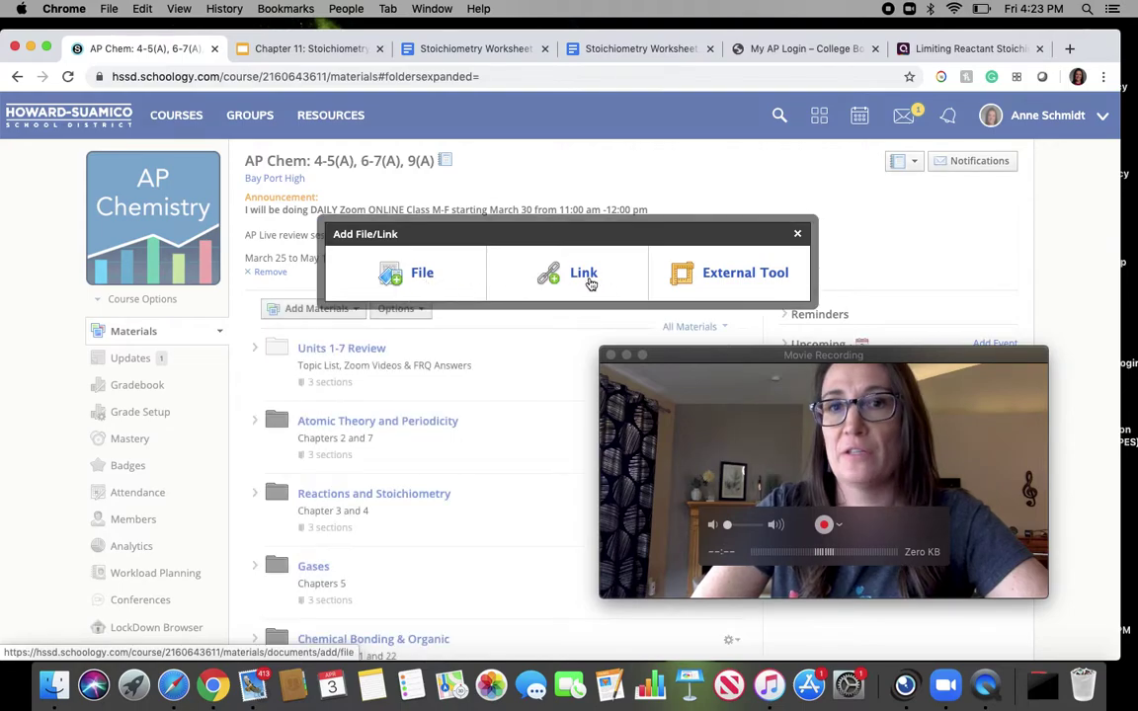
{"action": "left_click", "coordinate": [585, 277]}
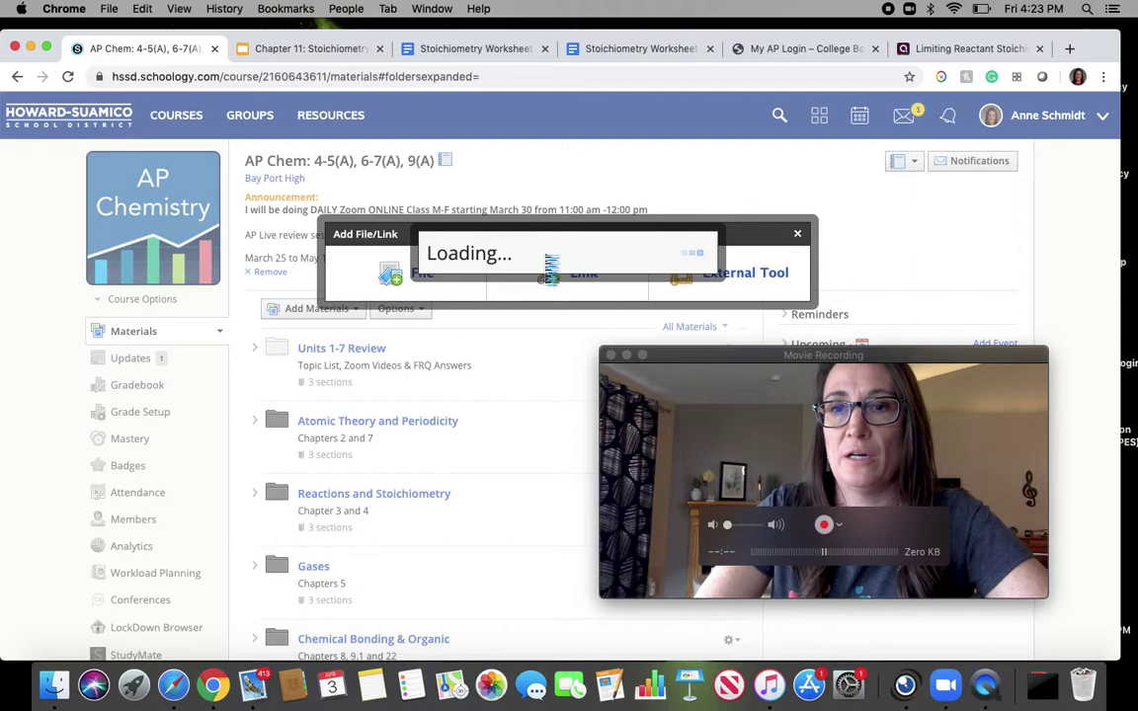
{"action": "left_click", "coordinate": [552, 214]}
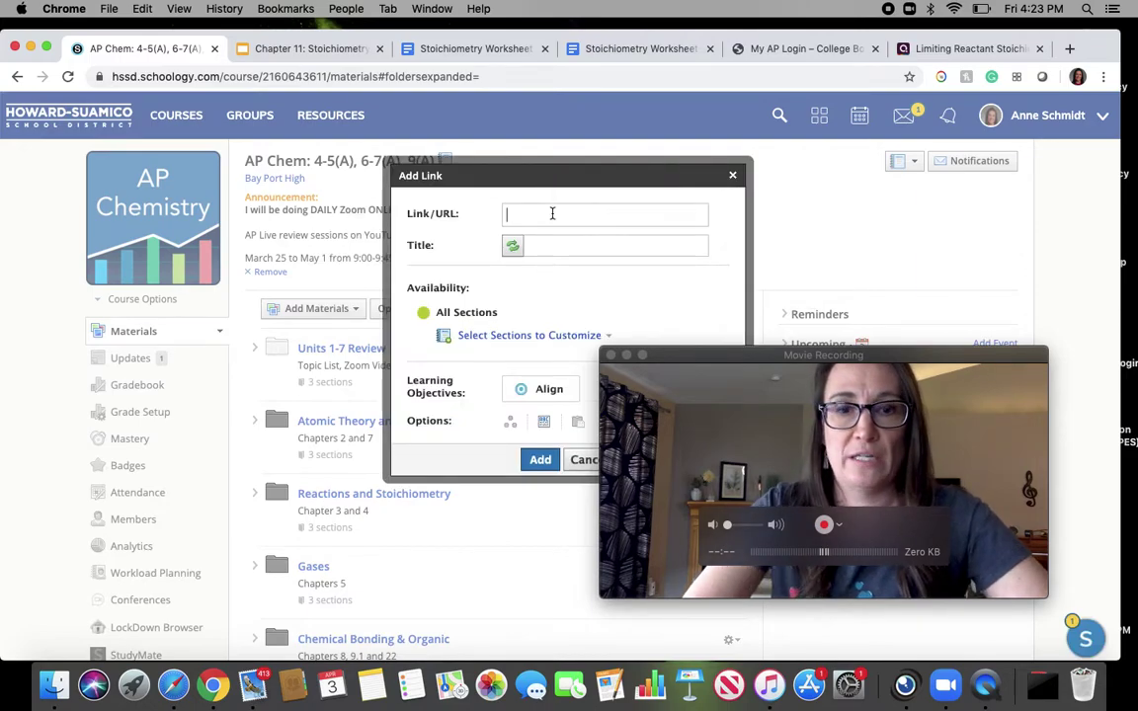
{"action": "key", "text": "super+v"}
{"action": "left_click", "coordinate": [569, 245]}
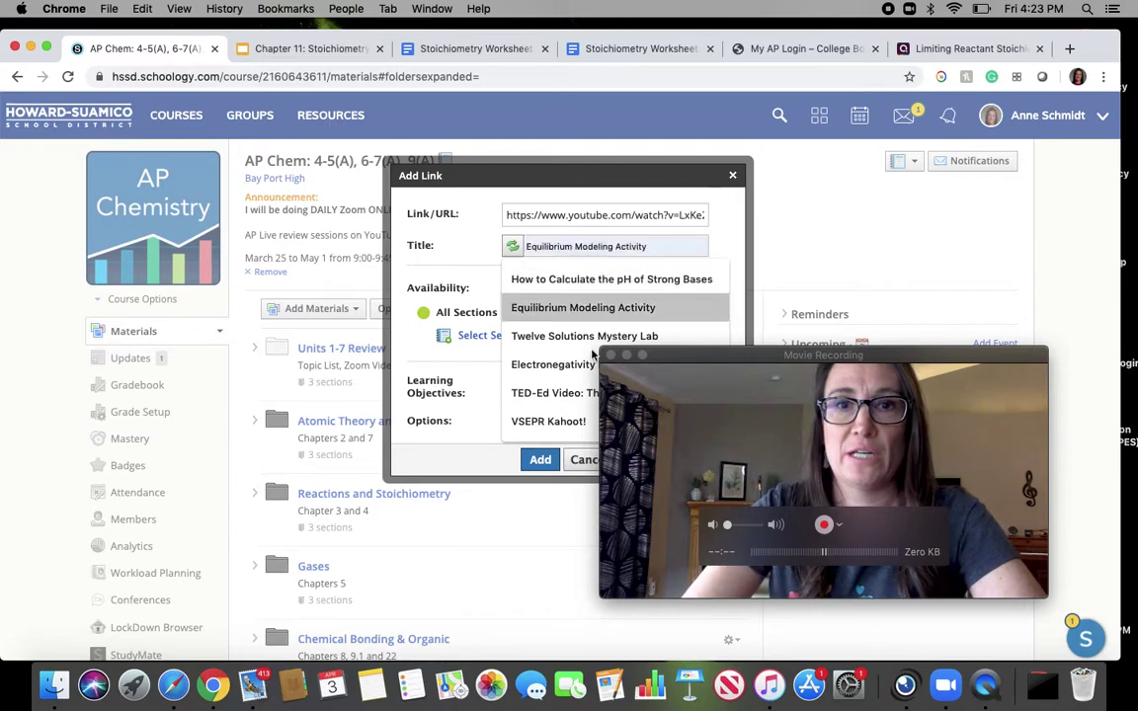
{"action": "left_click", "coordinate": [731, 175]}
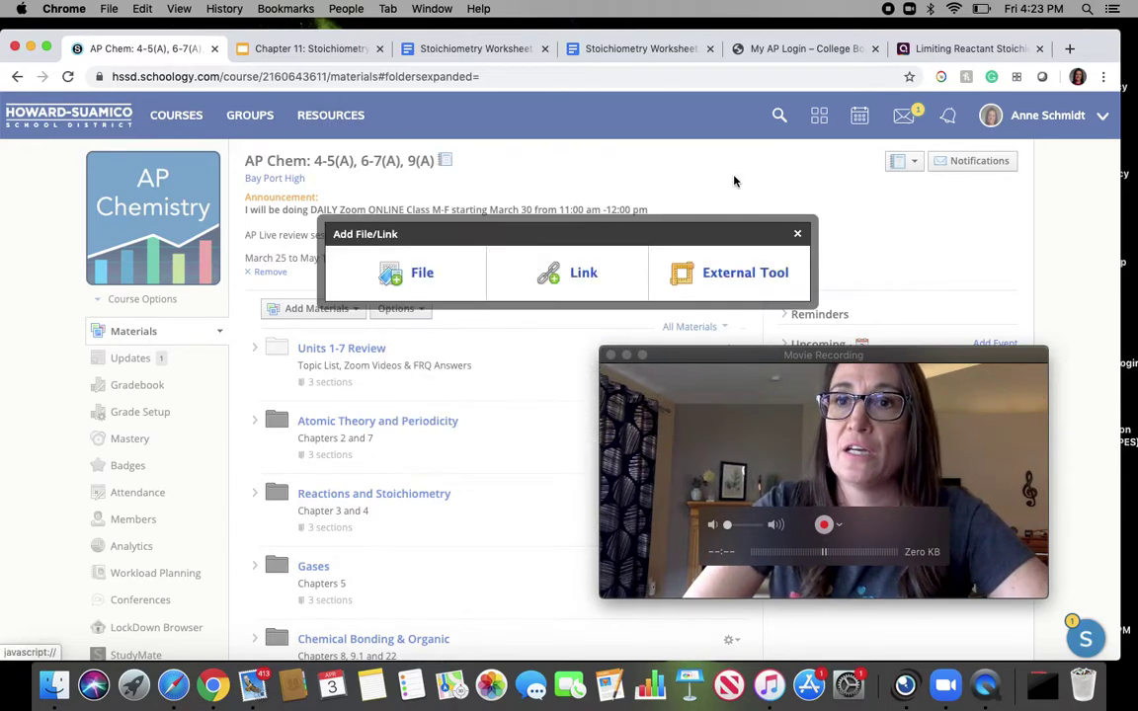